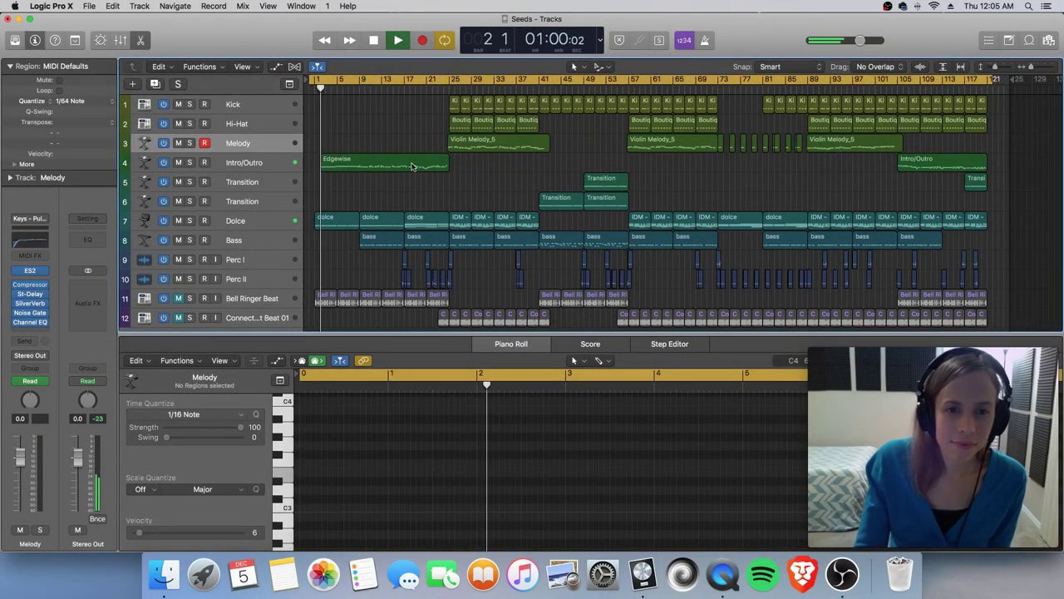
- Load the Edgewise region on track 4 into the Piano Roll and follow its notes during playback
{"action": "left_click", "coordinate": [413, 166]}
{"action": "scroll", "coordinate": [446, 444], "scroll_direction": "right", "scroll_amount": 5}
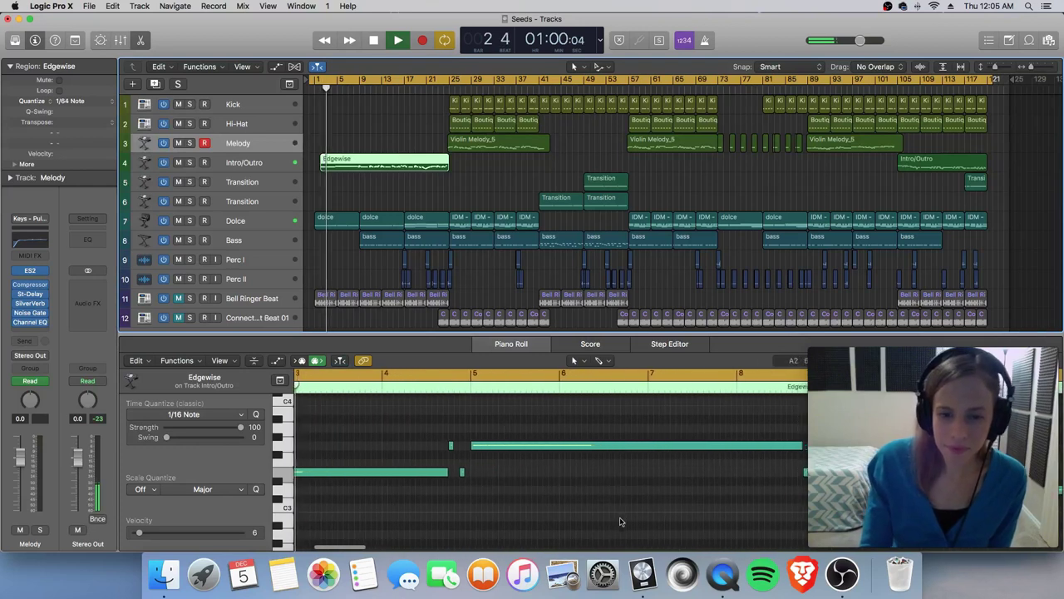
{"action": "scroll", "coordinate": [623, 514], "scroll_direction": "right", "scroll_amount": 1}
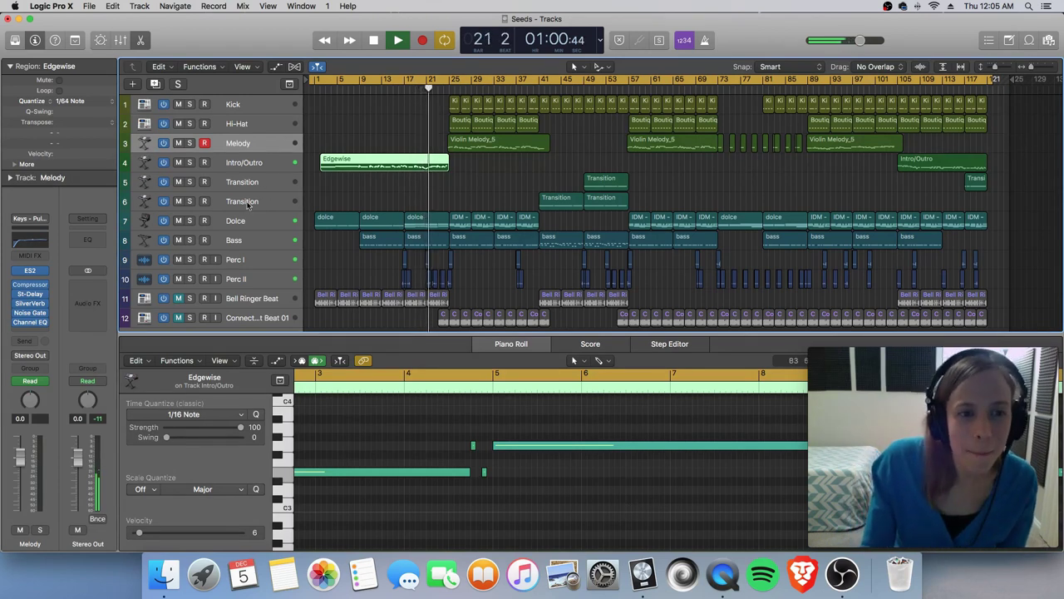
- Select the 19 regions on tracks 3–6 so their notes appear together in the Piano Roll
{"action": "left_click", "coordinate": [247, 205], "text": "shift"}
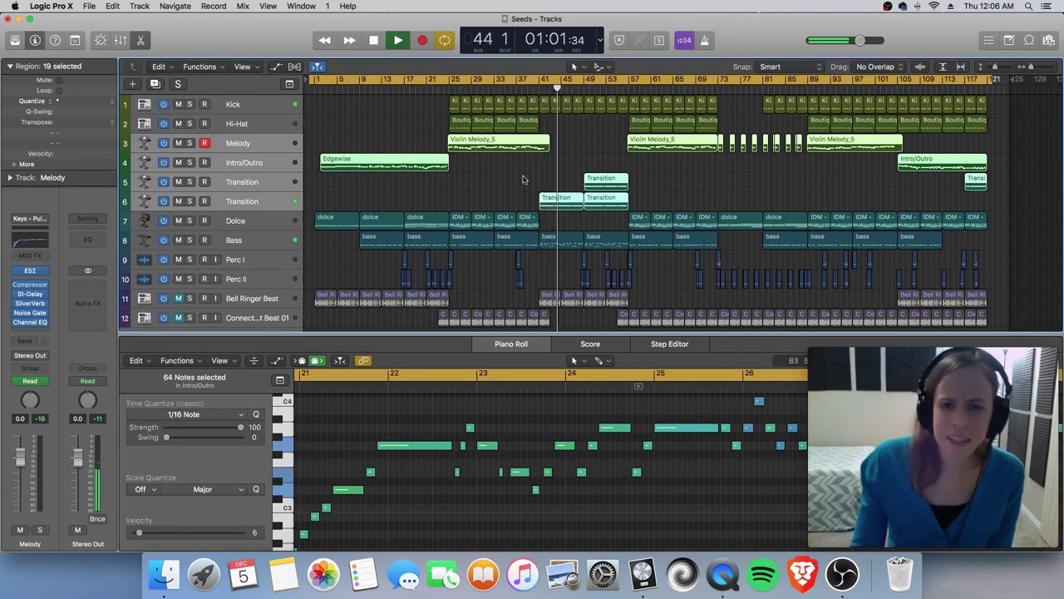
- Deselect all, then marquee-select the three Transition regions and follow their notes in the Piano Roll
{"action": "left_click", "coordinate": [497, 180]}
{"action": "left_click_drag", "start_coordinate": [534, 181], "coordinate": [592, 202]}
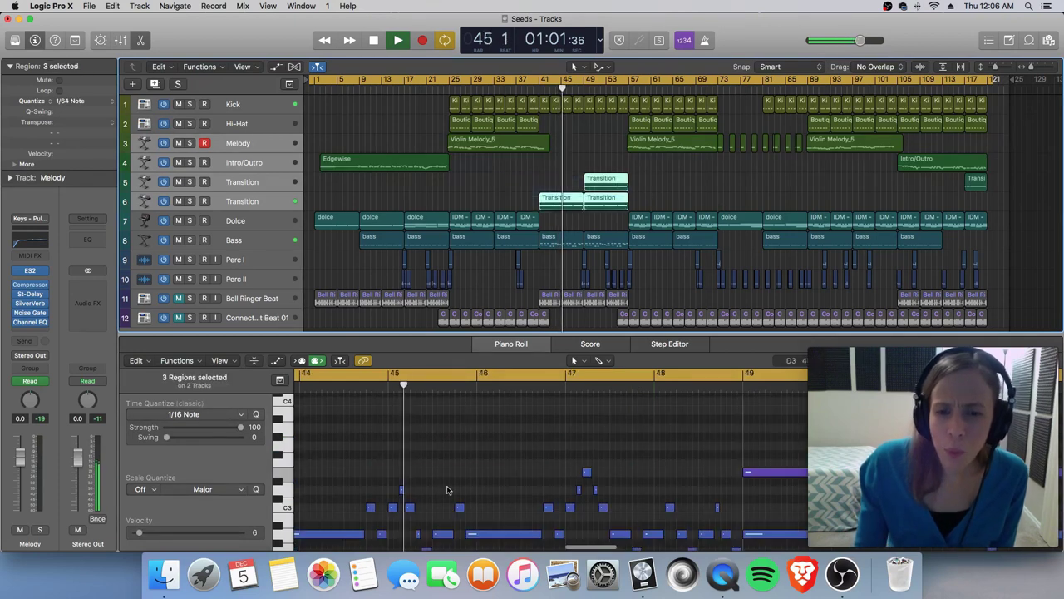
{"action": "scroll", "coordinate": [457, 444], "scroll_direction": "right", "scroll_amount": 5}
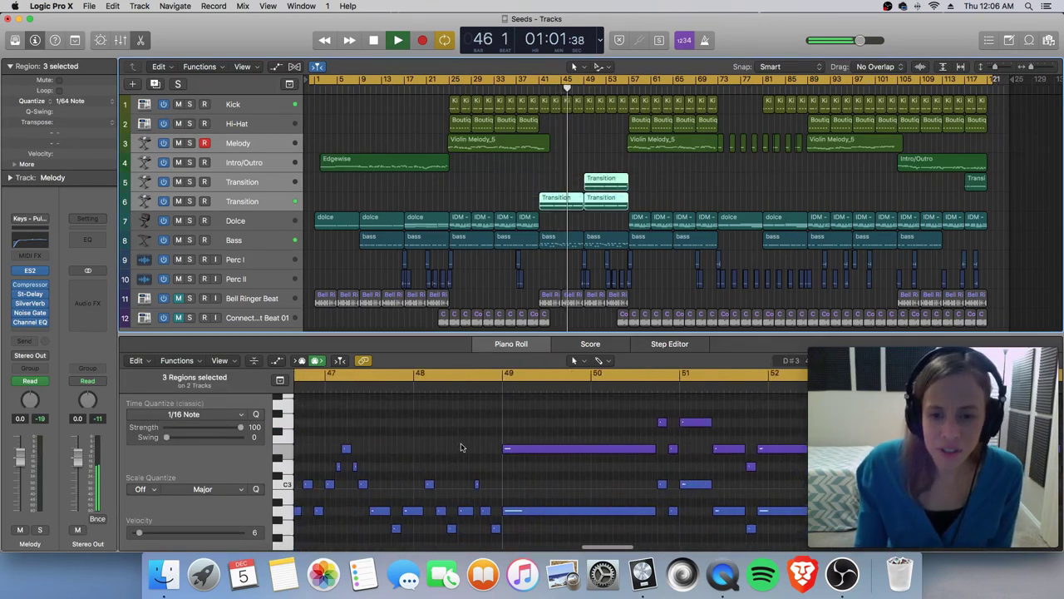
{"action": "scroll", "coordinate": [458, 444], "scroll_direction": "down", "scroll_amount": 3}
{"action": "scroll", "coordinate": [453, 440], "scroll_direction": "right", "scroll_amount": 8}
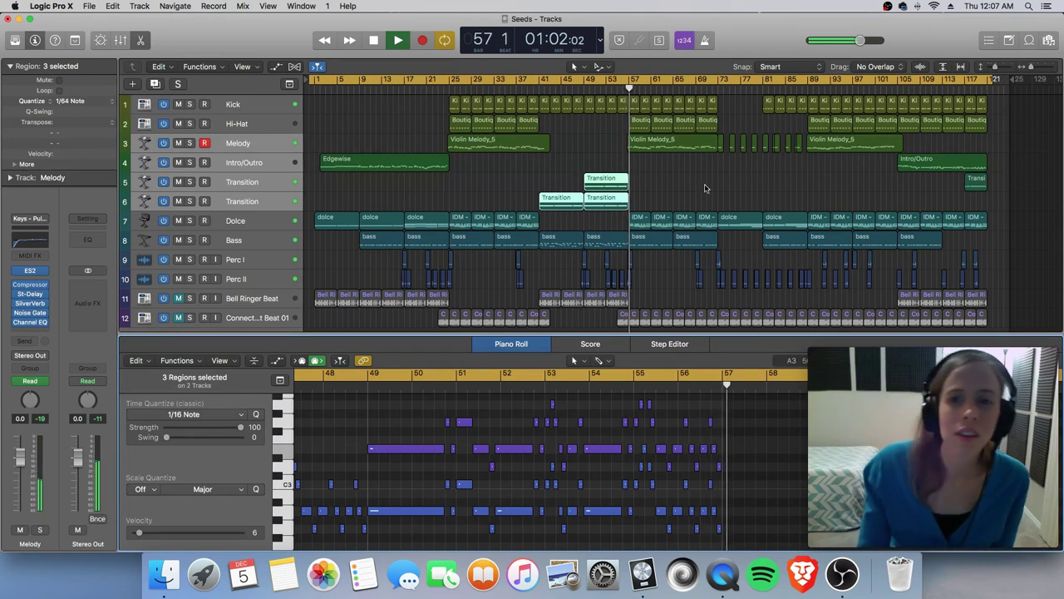
- Show the Violin Melody_5 region at bar 57, zoomed in horizontally, following playback to bar 70
{"action": "left_click", "coordinate": [659, 148]}
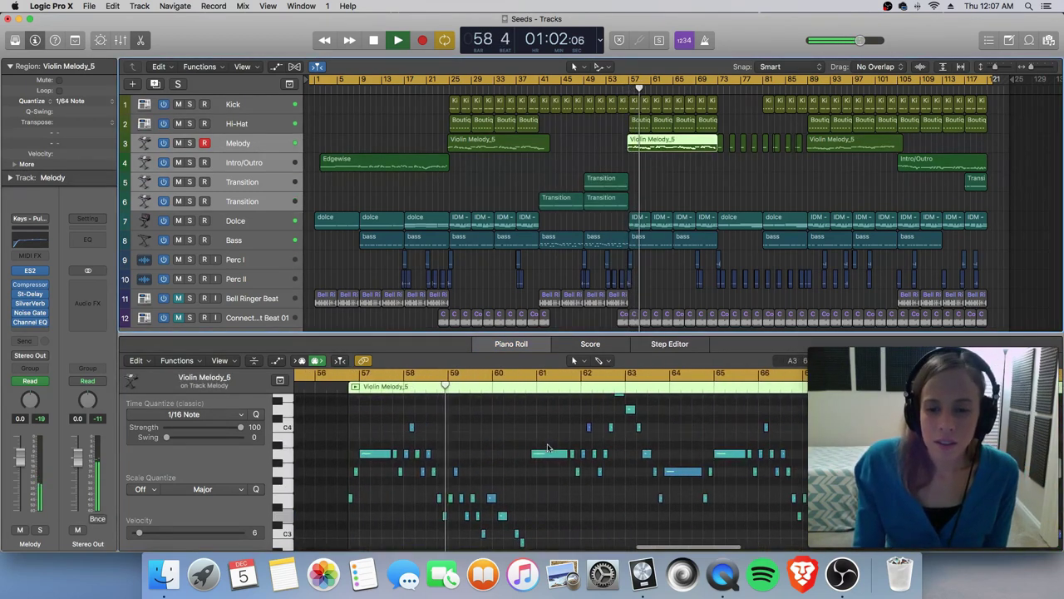
{"action": "key", "text": "super+Right"}
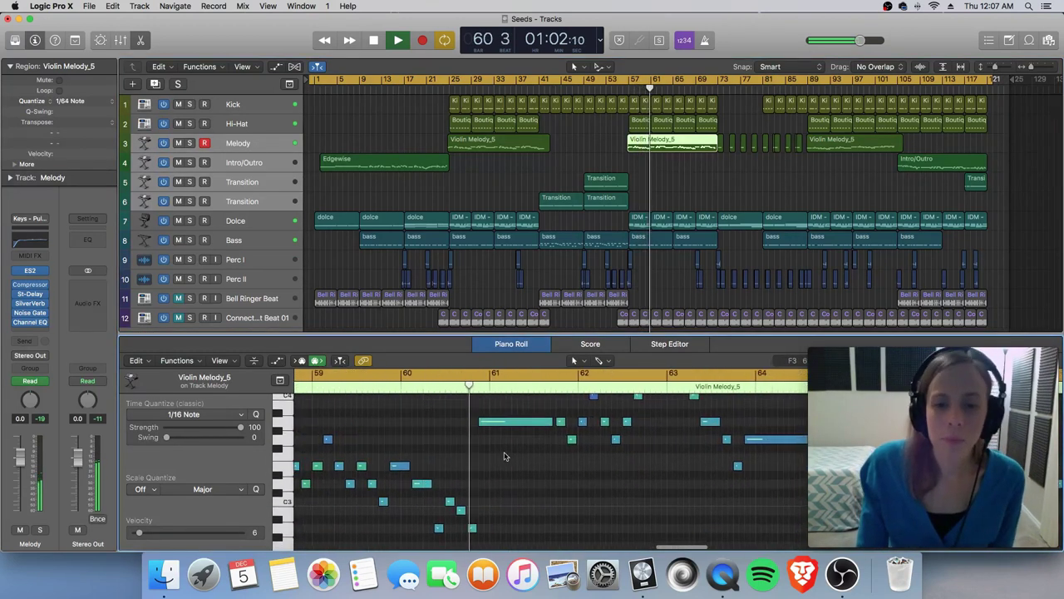
{"action": "scroll", "coordinate": [507, 449], "scroll_direction": "up", "scroll_amount": 1}
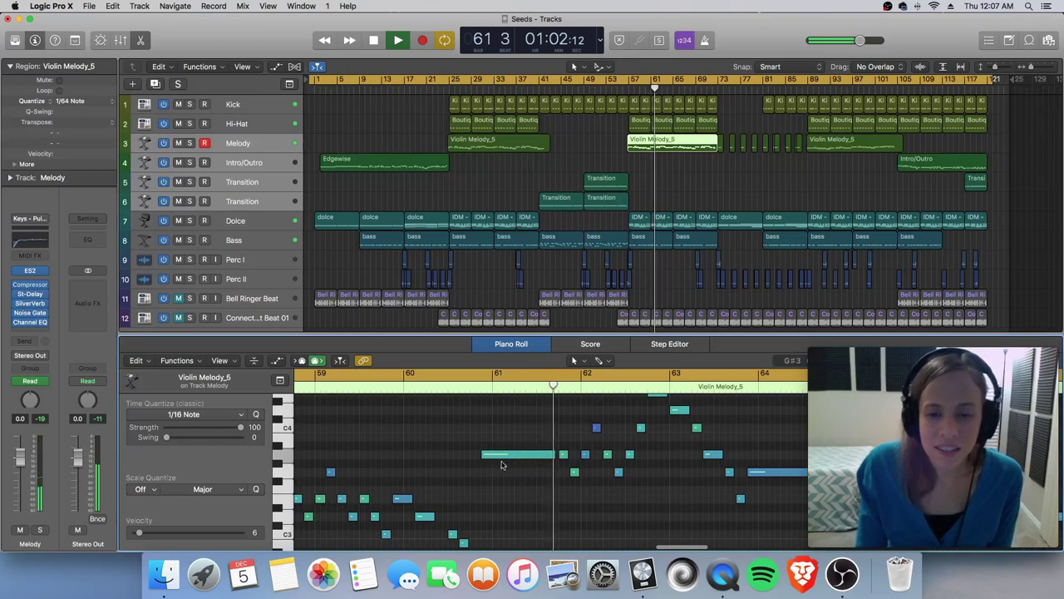
{"action": "scroll", "coordinate": [469, 490], "scroll_direction": "up", "scroll_amount": 1}
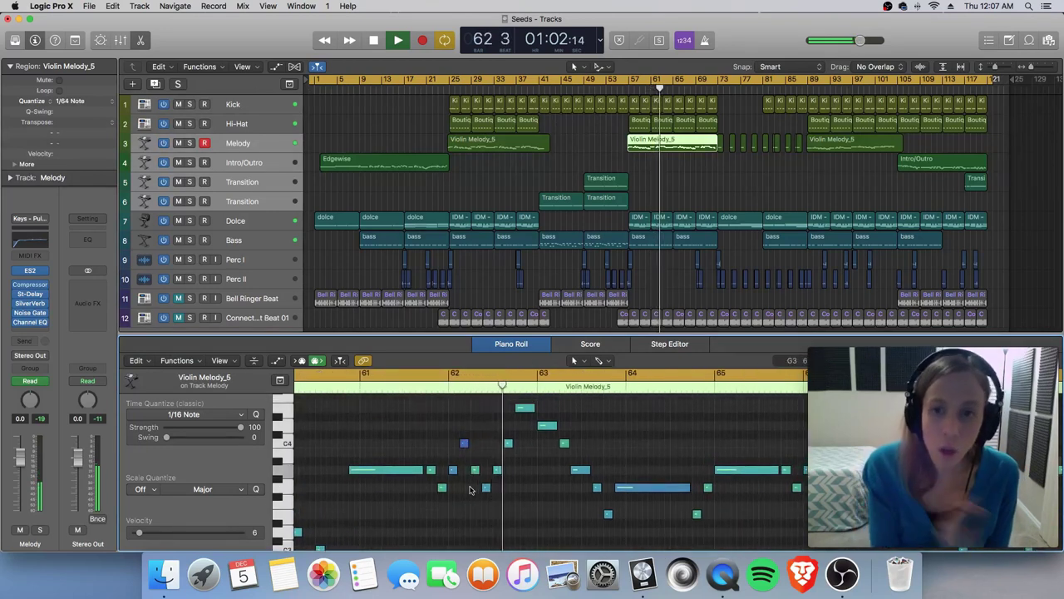
{"action": "scroll", "coordinate": [524, 453], "scroll_direction": "down", "scroll_amount": 1}
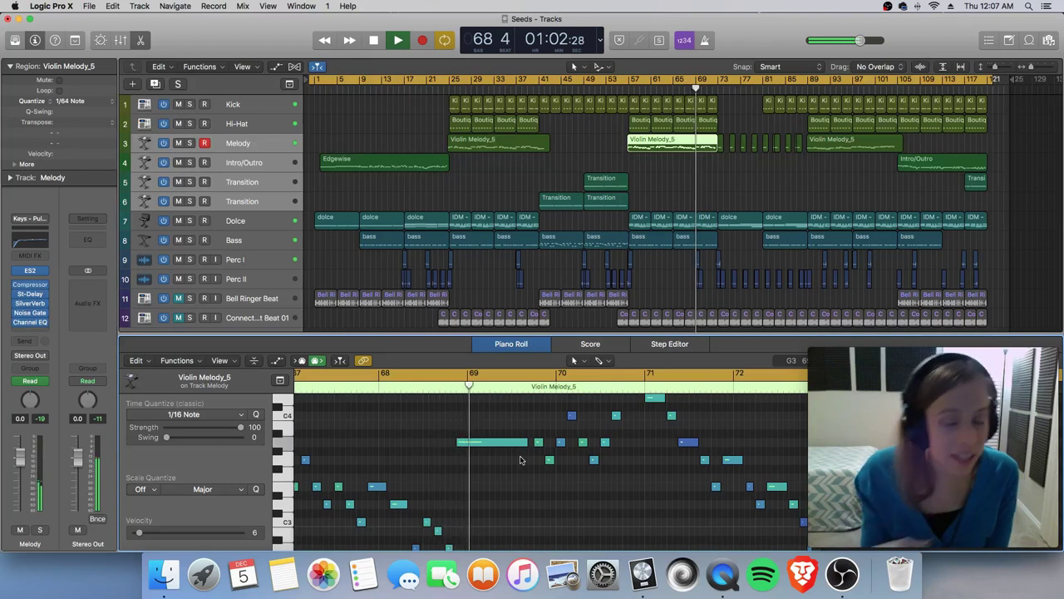
{"action": "scroll", "coordinate": [557, 482], "scroll_direction": "up", "scroll_amount": 2}
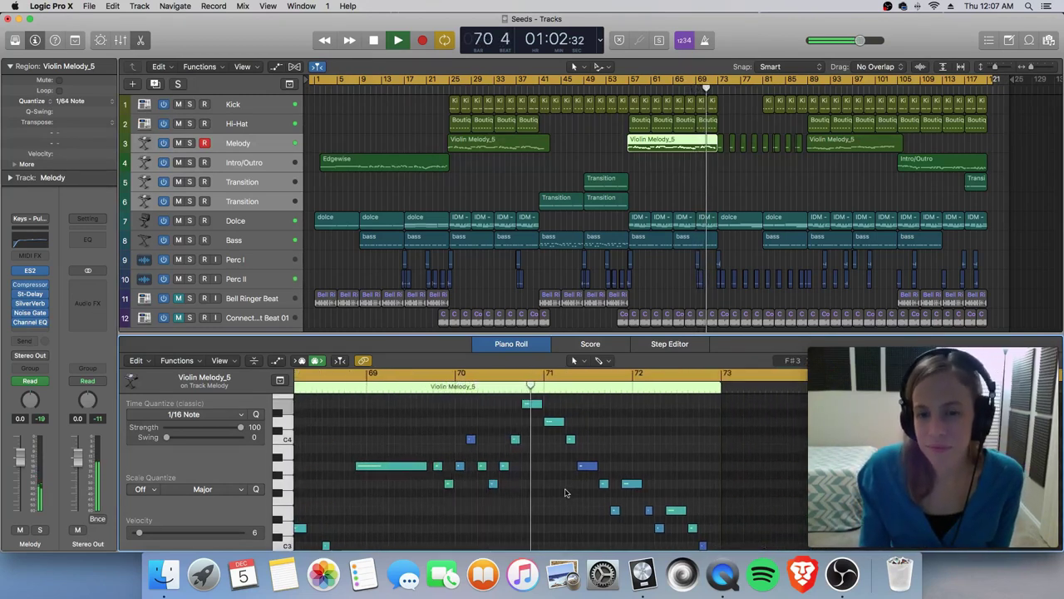
- Deselect all, then rubber-band select the ten short Melody regions between bars 73 and 89
{"action": "left_click", "coordinate": [713, 183]}
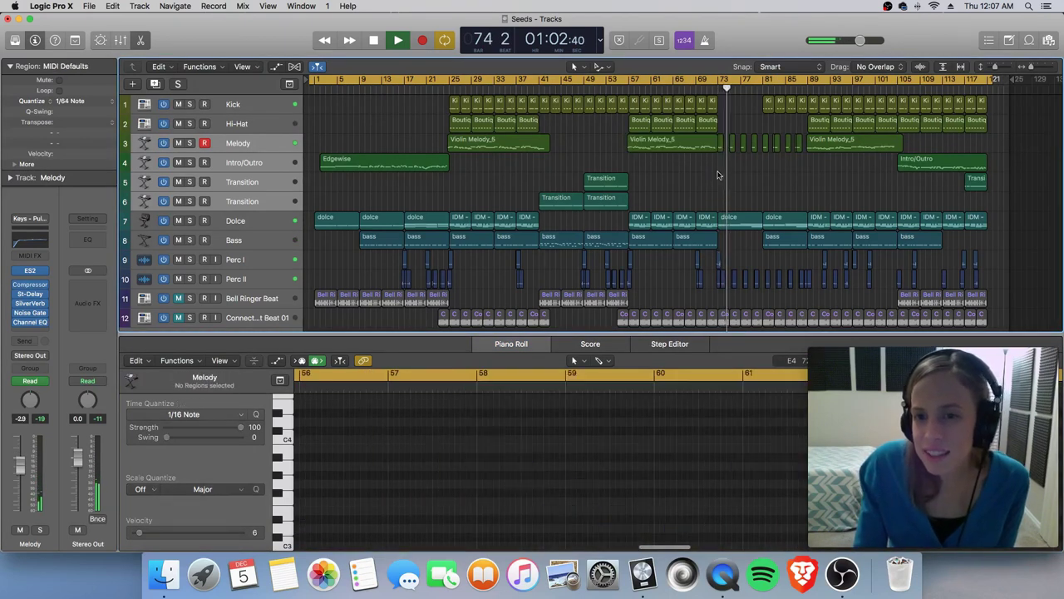
{"action": "left_click_drag", "start_coordinate": [723, 159], "coordinate": [806, 133]}
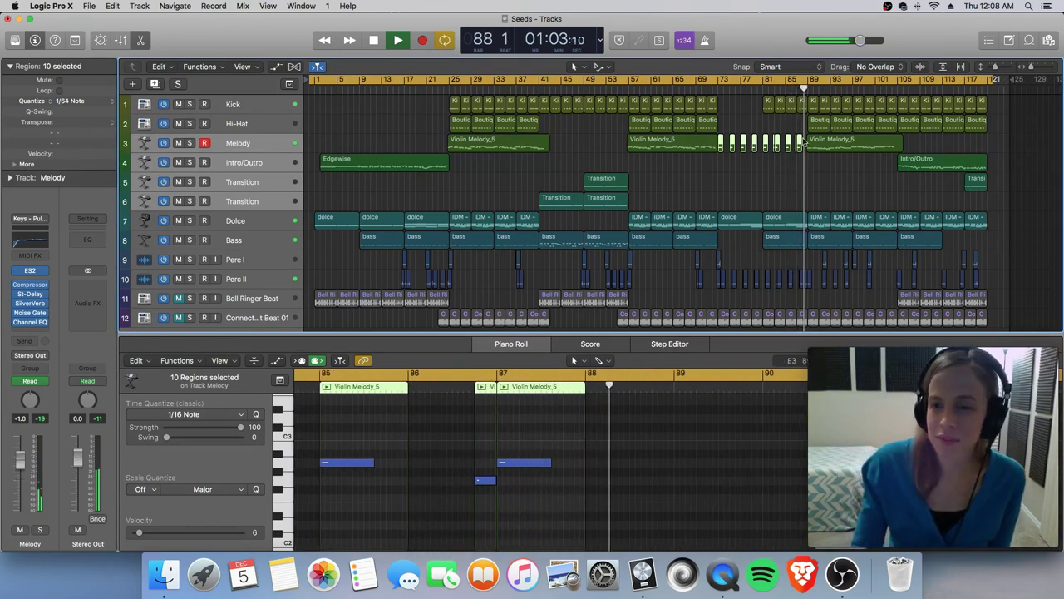
- Show the Violin Melody_5 region at bar 89 and enlarge the Piano Roll editor upward
{"action": "left_click", "coordinate": [846, 146]}
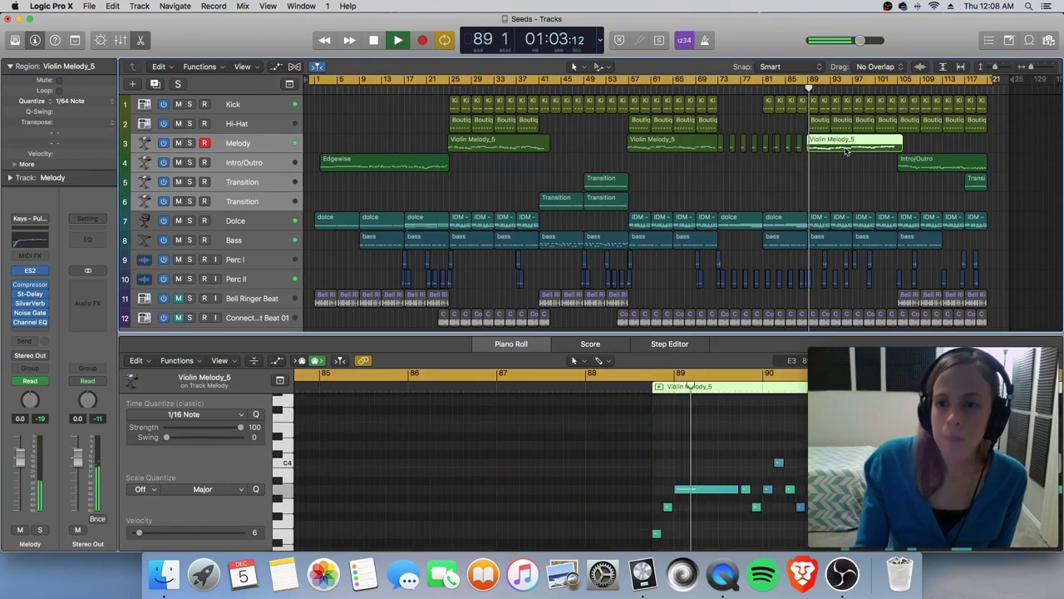
{"action": "left_click_drag", "start_coordinate": [513, 332], "coordinate": [509, 294]}
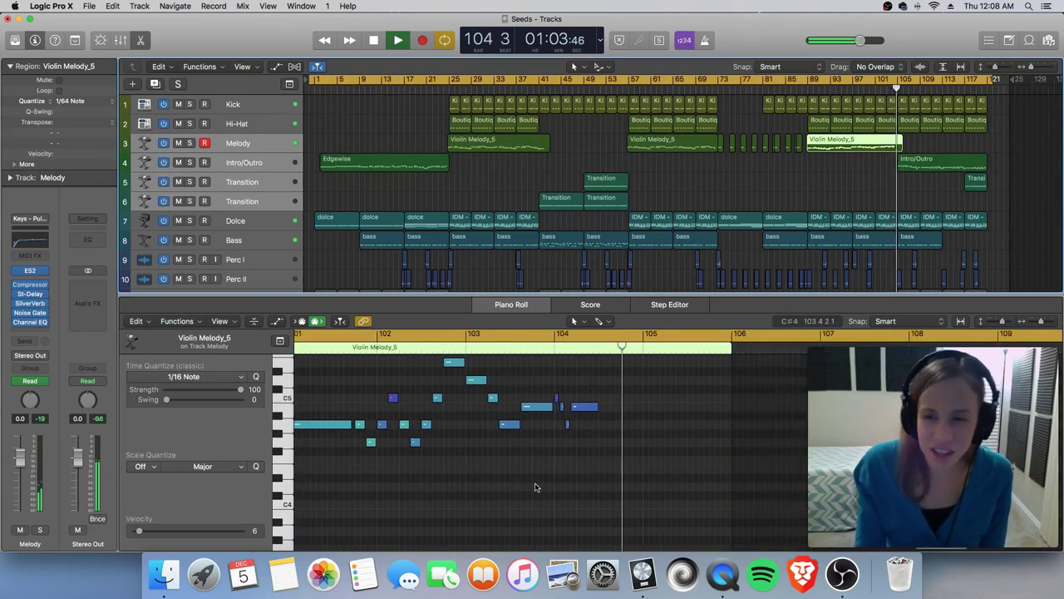
- Show the closing Intro/Outro region at bar 105 and stop playback at bar 121
{"action": "left_click", "coordinate": [937, 169]}
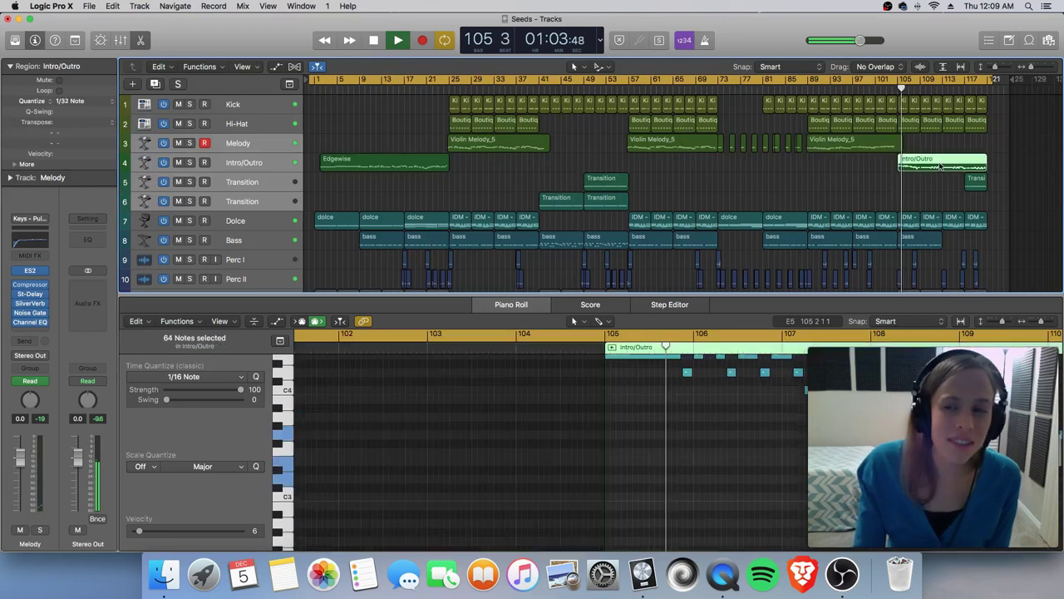
{"action": "scroll", "coordinate": [520, 423], "scroll_direction": "right", "scroll_amount": 5}
{"action": "scroll", "coordinate": [520, 422], "scroll_direction": "up", "scroll_amount": 2}
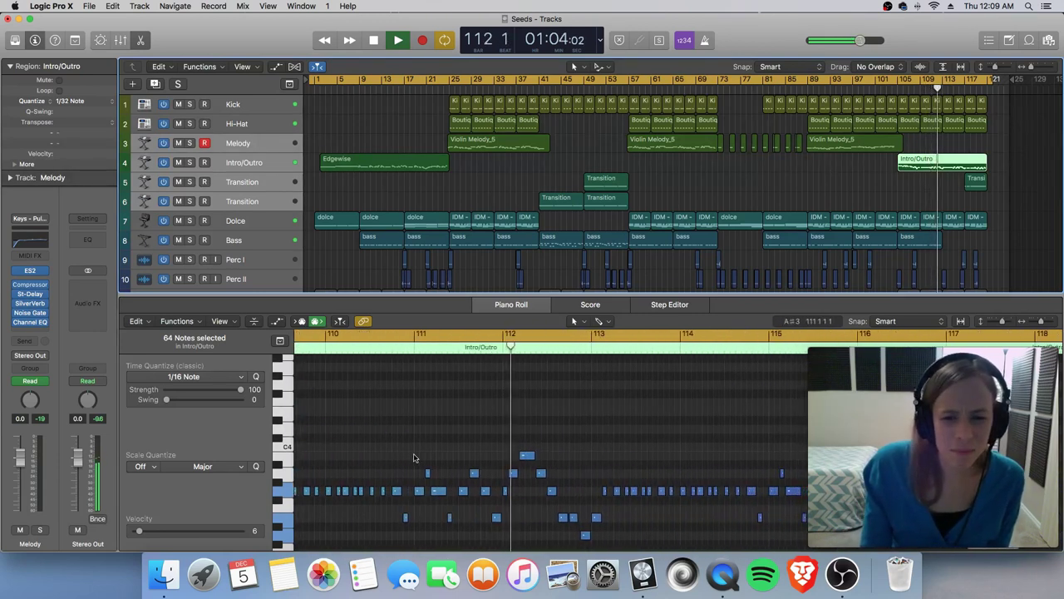
{"action": "scroll", "coordinate": [414, 457], "scroll_direction": "down", "scroll_amount": 2}
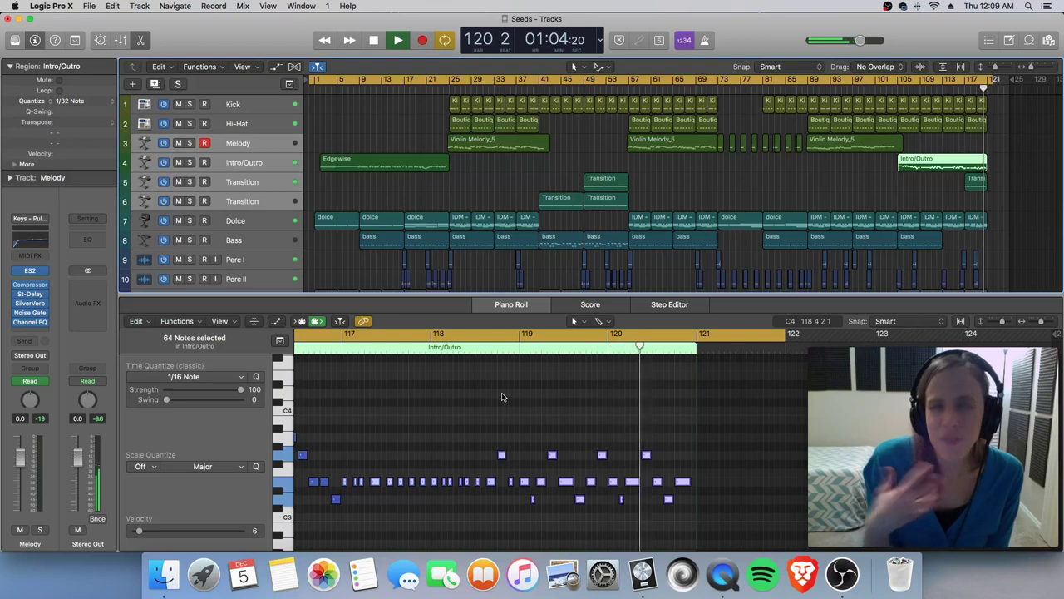
{"action": "key", "text": "space"}
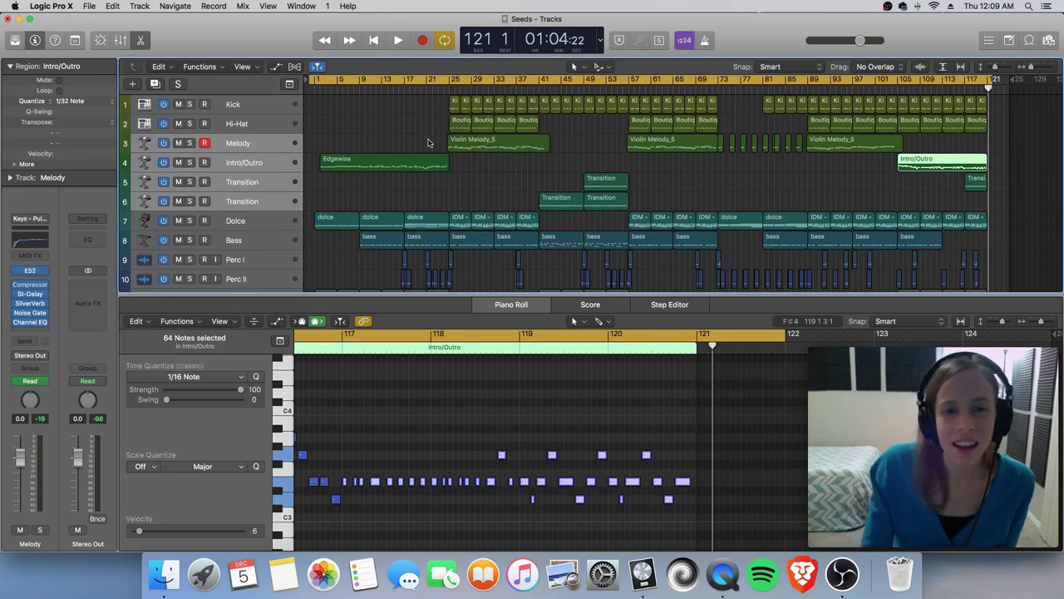
- Deselect the Intro/Outro region by clicking empty space in the Tracks area
{"action": "left_click", "coordinate": [428, 143]}
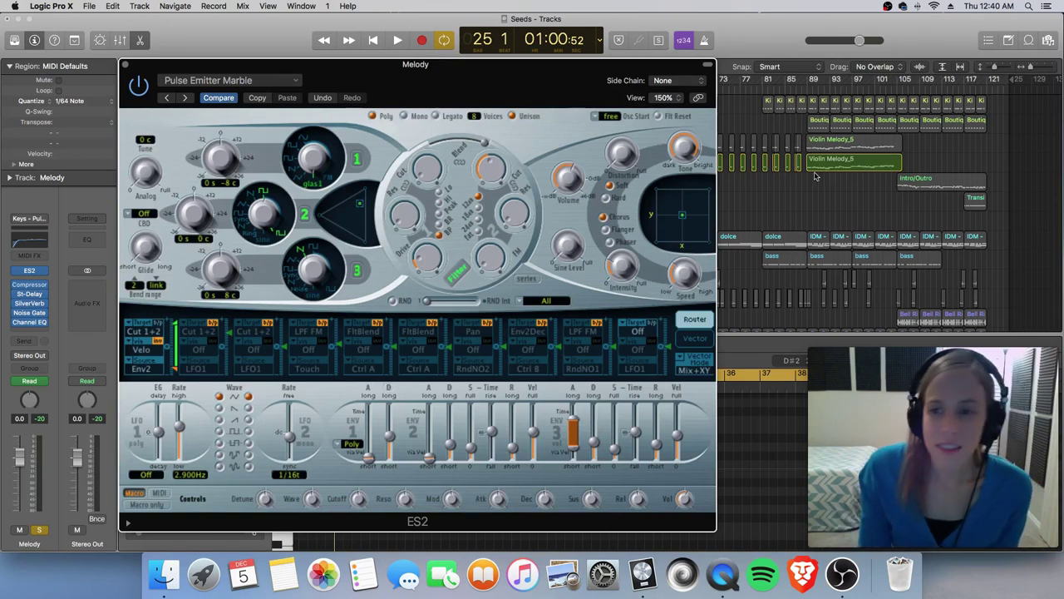
{"action": "mouse_move", "coordinate": [426, 92]}
{"action": "left_mouse_down"}
{"action": "mouse_move", "coordinate": [425, 189]}
{"action": "mouse_move", "coordinate": [426, 81]}
{"action": "left_mouse_up"}
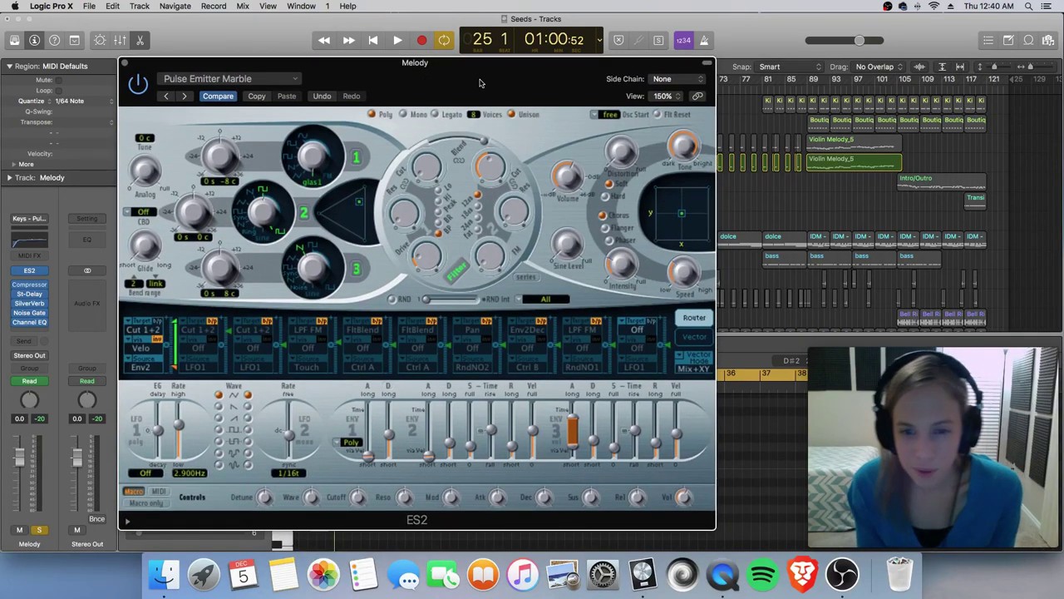
{"action": "key", "text": "space"}
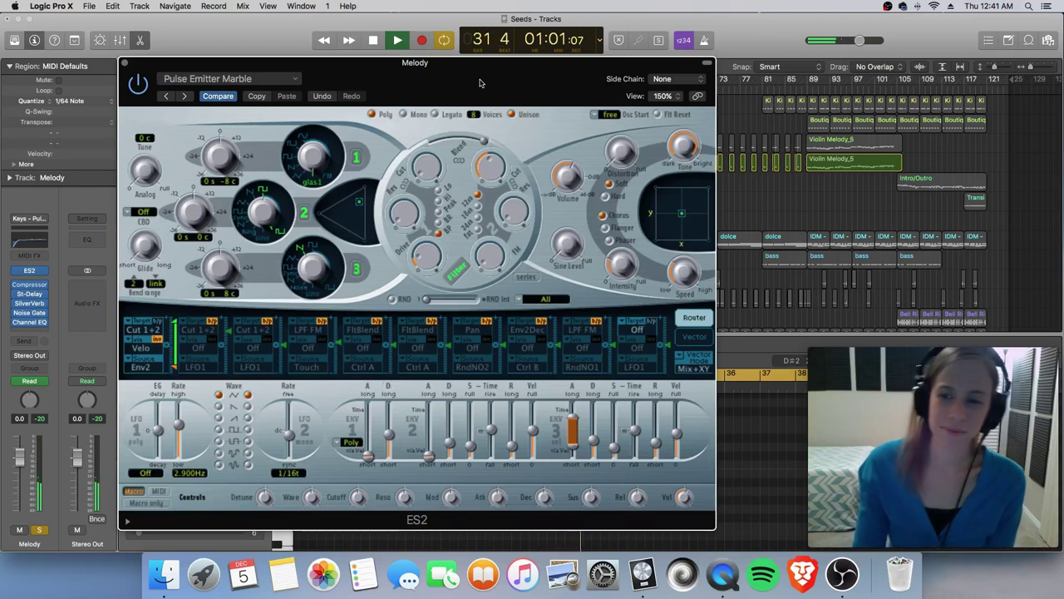
{"action": "key", "text": "space"}
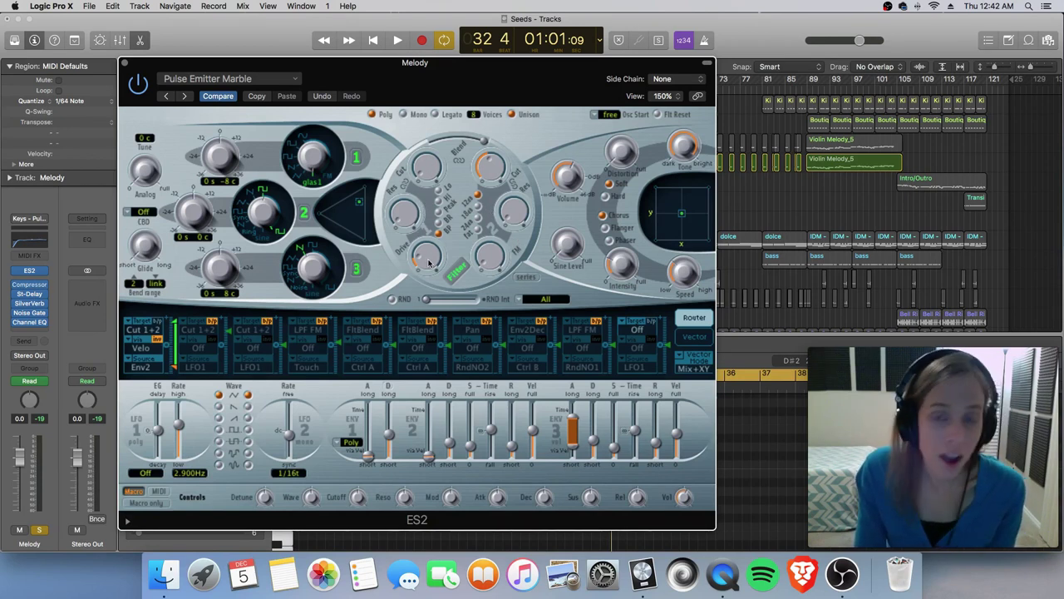
{"action": "mouse_move", "coordinate": [429, 263]}
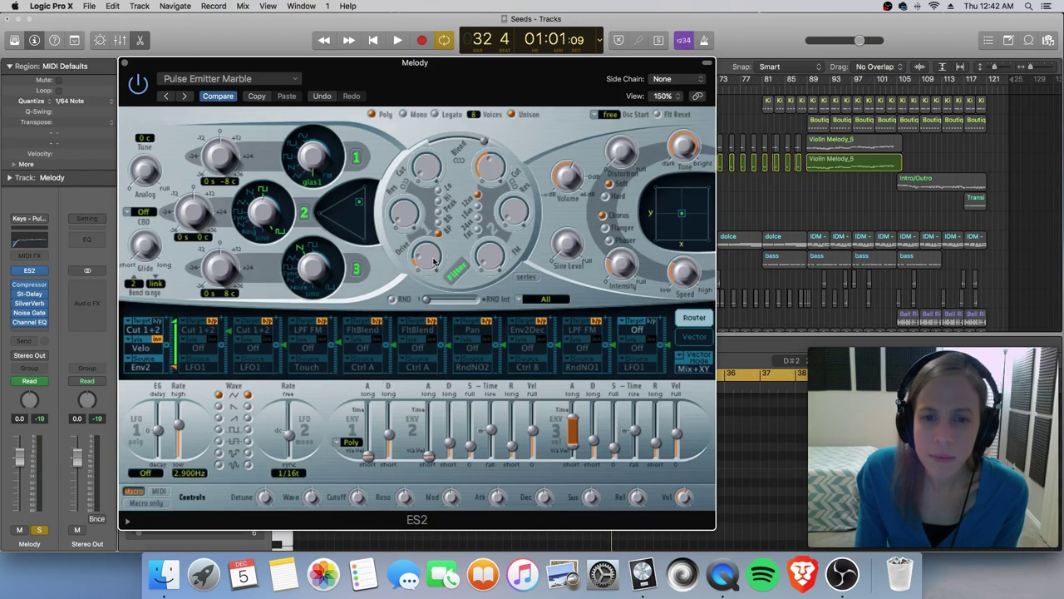
{"action": "mouse_move", "coordinate": [489, 166]}
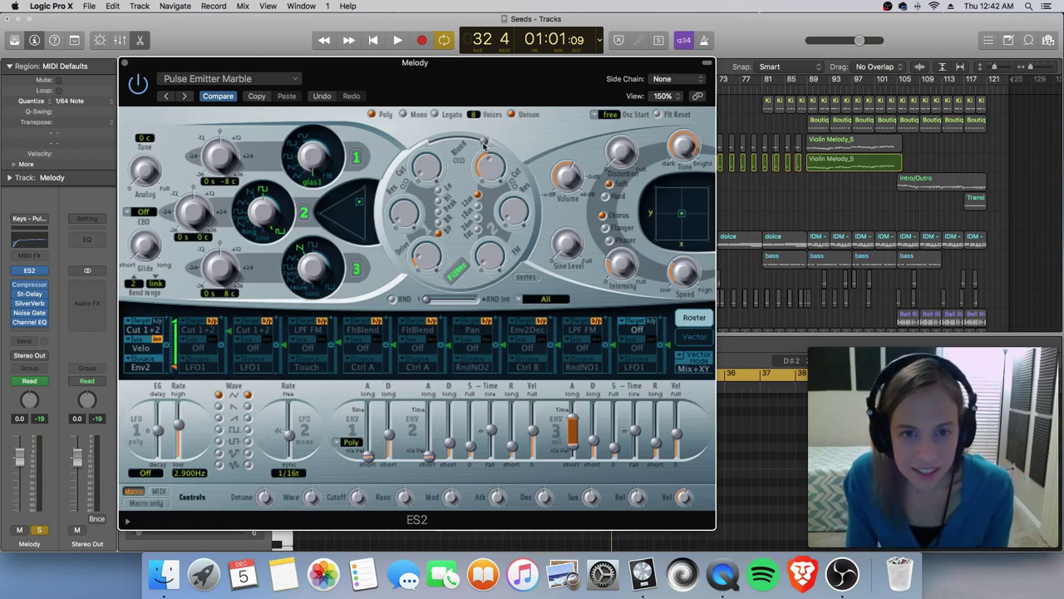
- Set the ES2 Filter Blend to -1.00, then play and stop the melody to hear it
{"action": "mouse_move", "coordinate": [485, 146]}
{"action": "left_mouse_down"}
{"action": "mouse_move", "coordinate": [431, 151]}
{"action": "mouse_move", "coordinate": [488, 146]}
{"action": "left_mouse_up"}
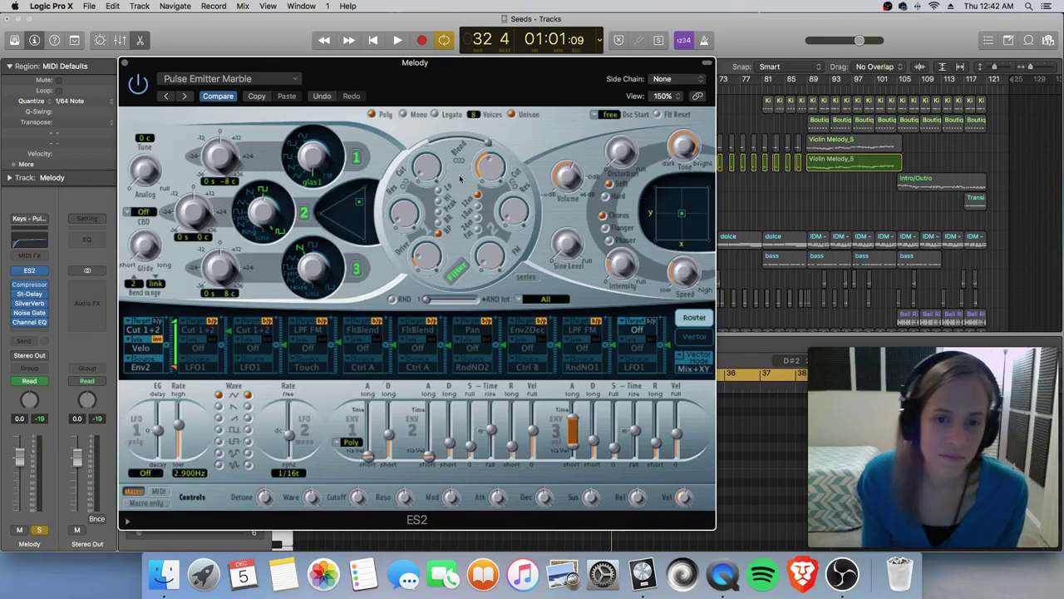
{"action": "key", "text": "space"}
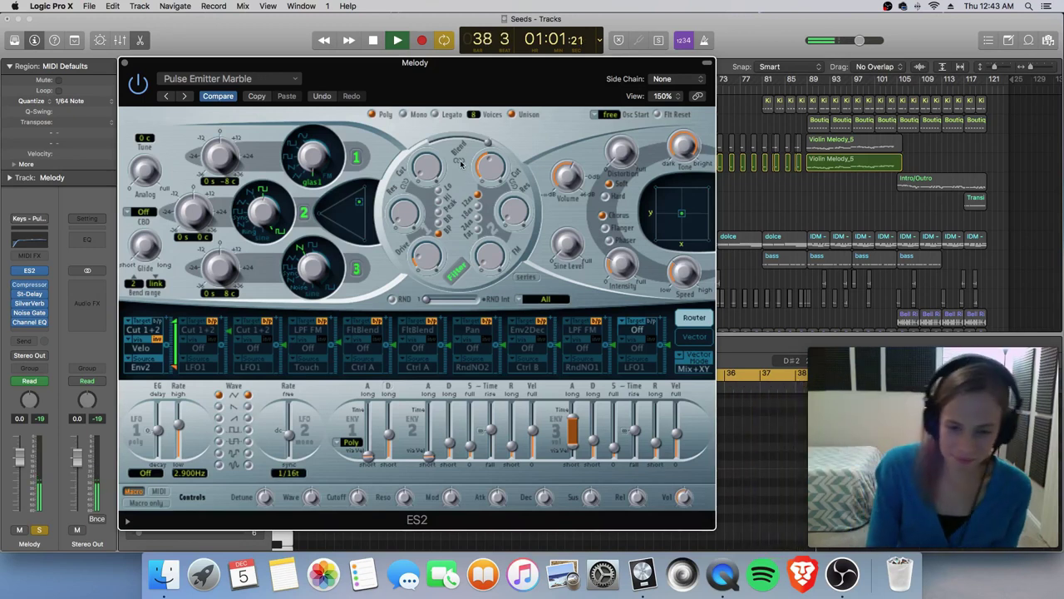
{"action": "key", "text": "space"}
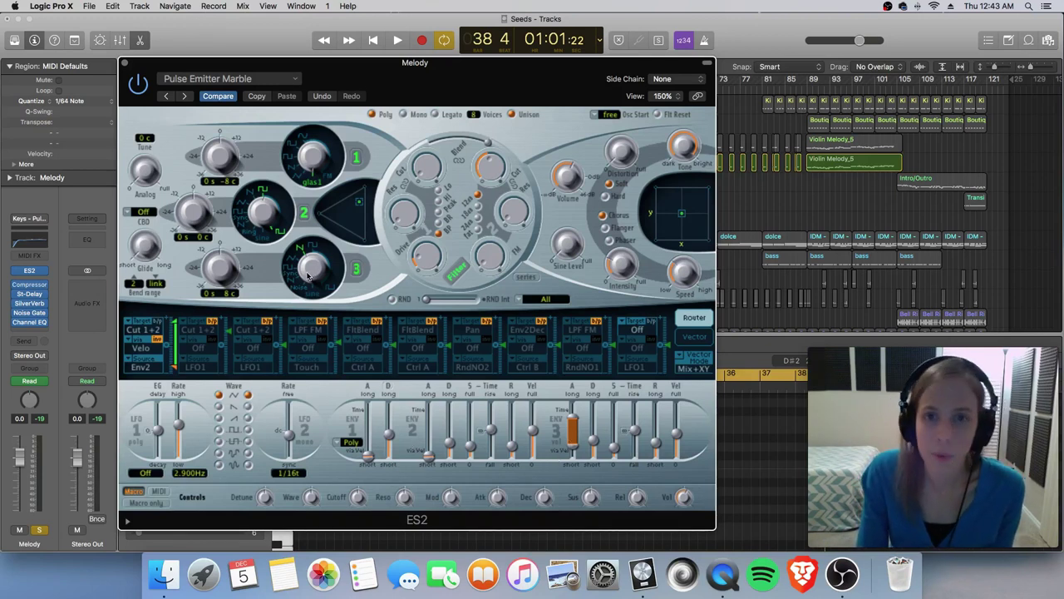
- Switch Osc 3 to a new waveform, check the ENV 3 attack, and nudge the ES2 window right
{"action": "left_click_drag", "start_coordinate": [307, 276], "coordinate": [304, 287]}
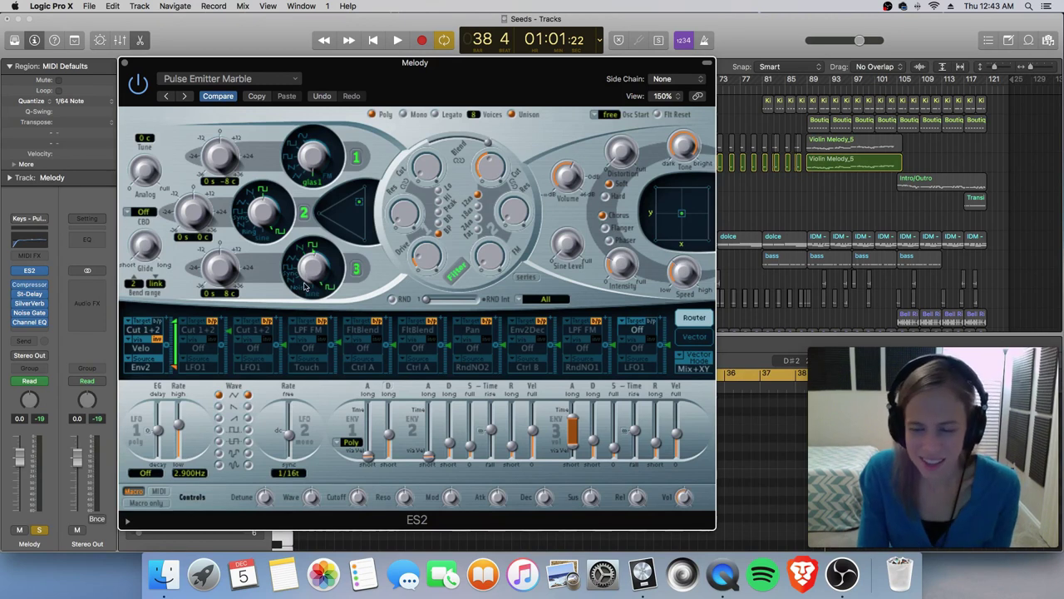
{"action": "left_click", "coordinate": [573, 452]}
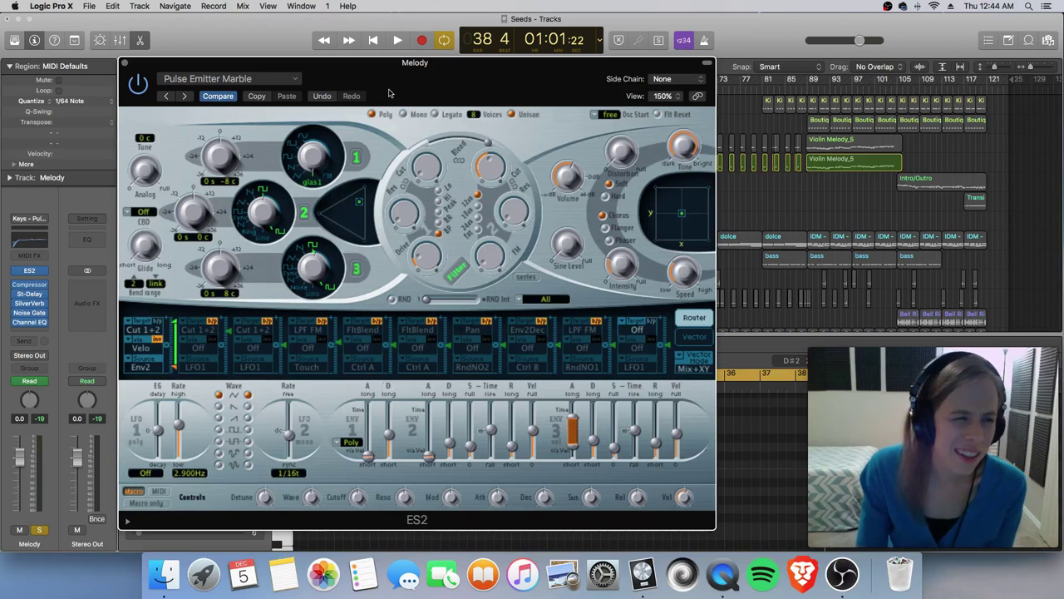
{"action": "left_click_drag", "start_coordinate": [359, 83], "coordinate": [357, 86]}
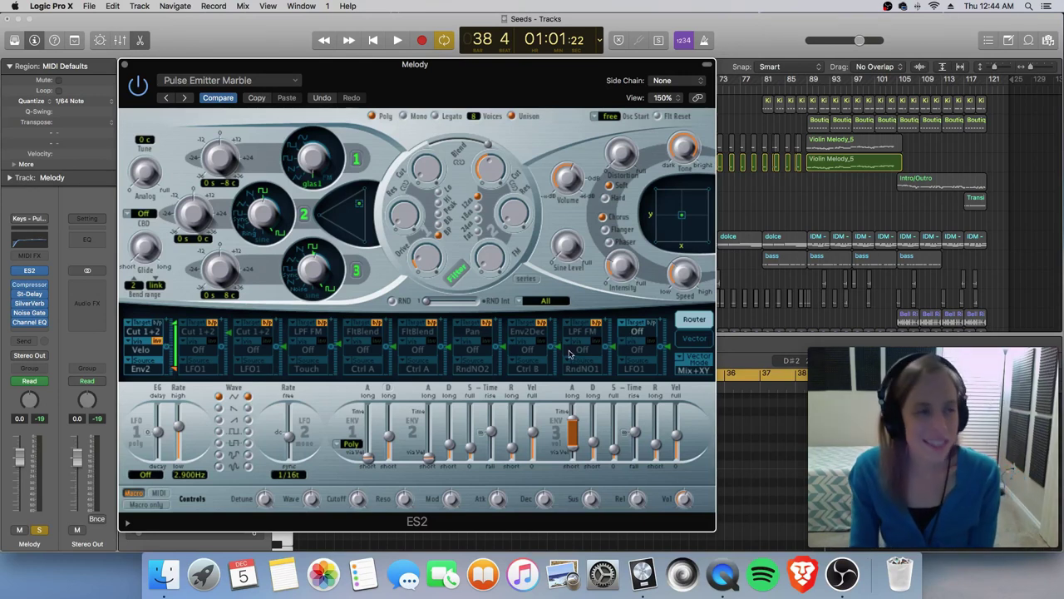
- Show ES2's vector envelope in place of the modulation router
{"action": "left_click", "coordinate": [696, 339]}
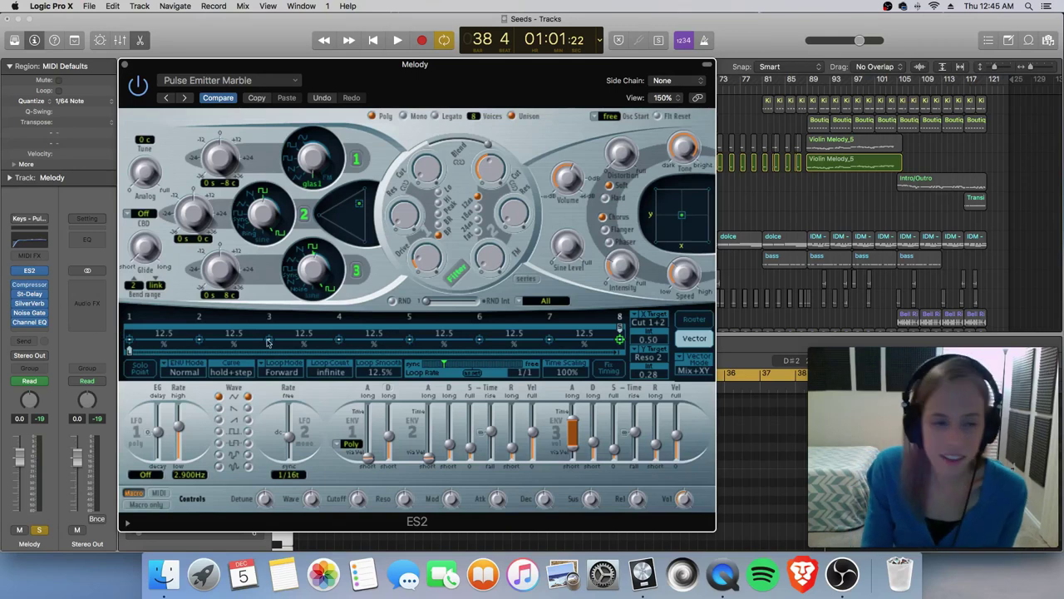
{"action": "right_click", "coordinate": [183, 344]}
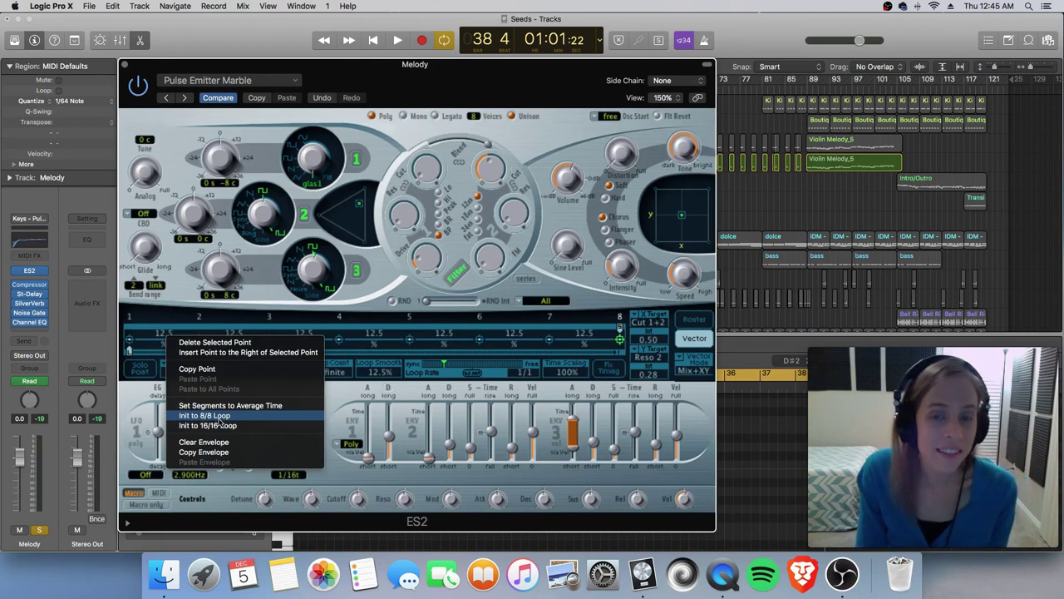
{"action": "left_click", "coordinate": [141, 343]}
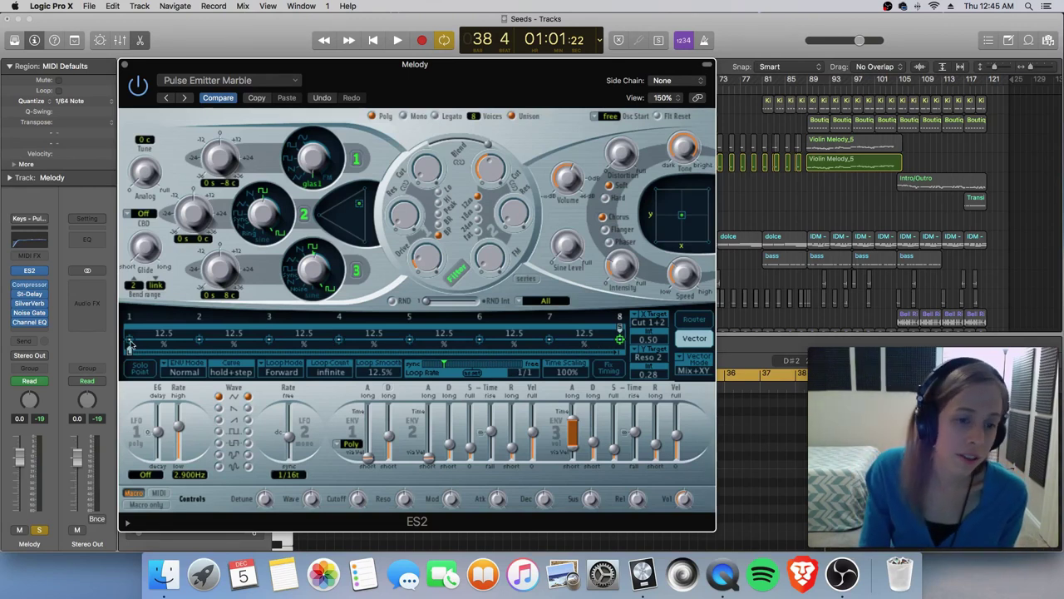
- Inspect vector points 1 and 2's oscillator mix; point 2 is fully oscillator 2
{"action": "left_click", "coordinate": [129, 341]}
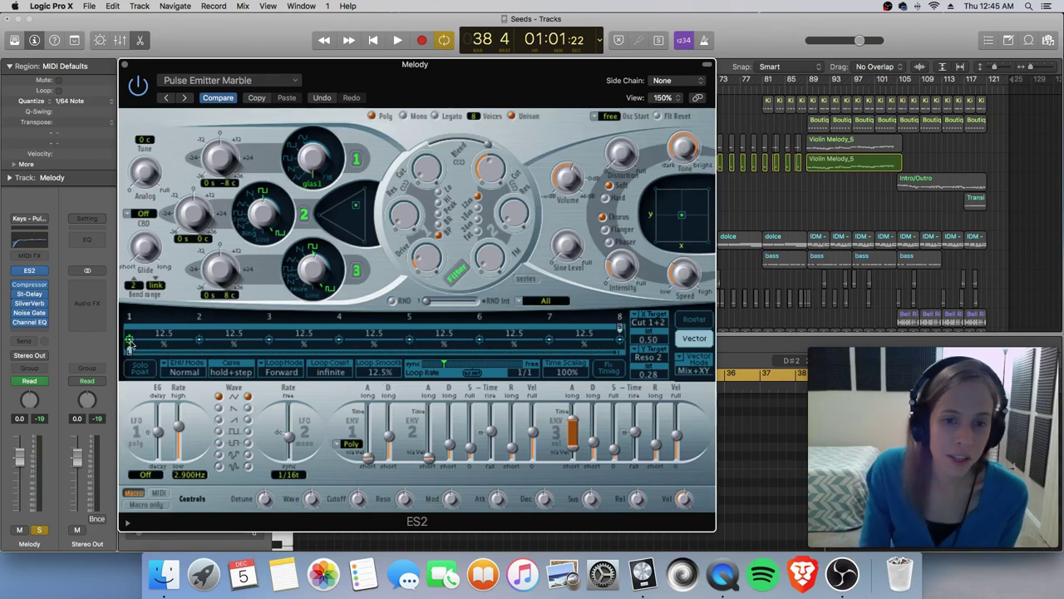
{"action": "left_click", "coordinate": [356, 208]}
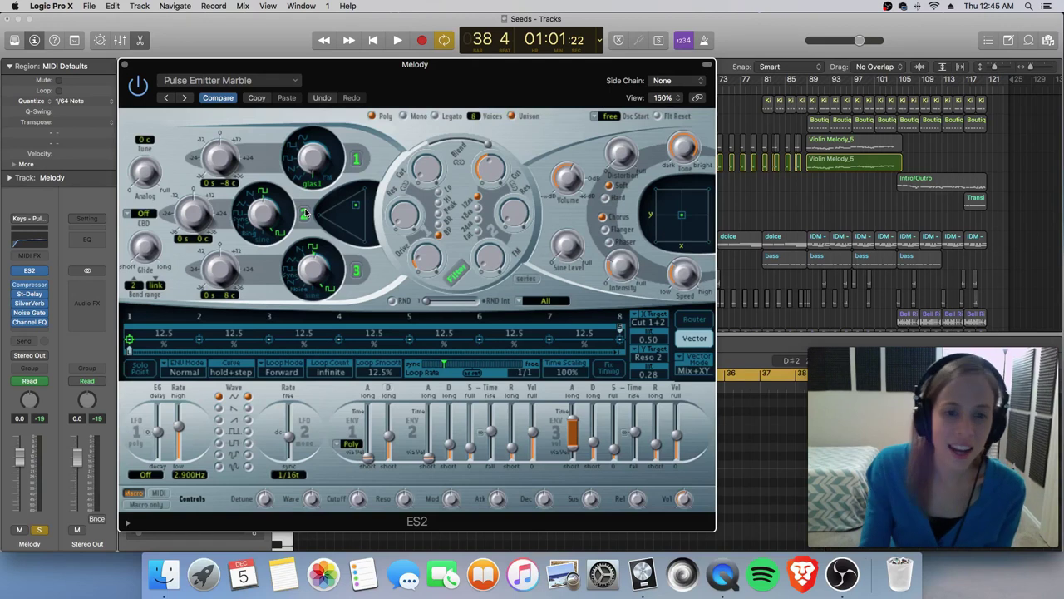
{"action": "left_click", "coordinate": [200, 341]}
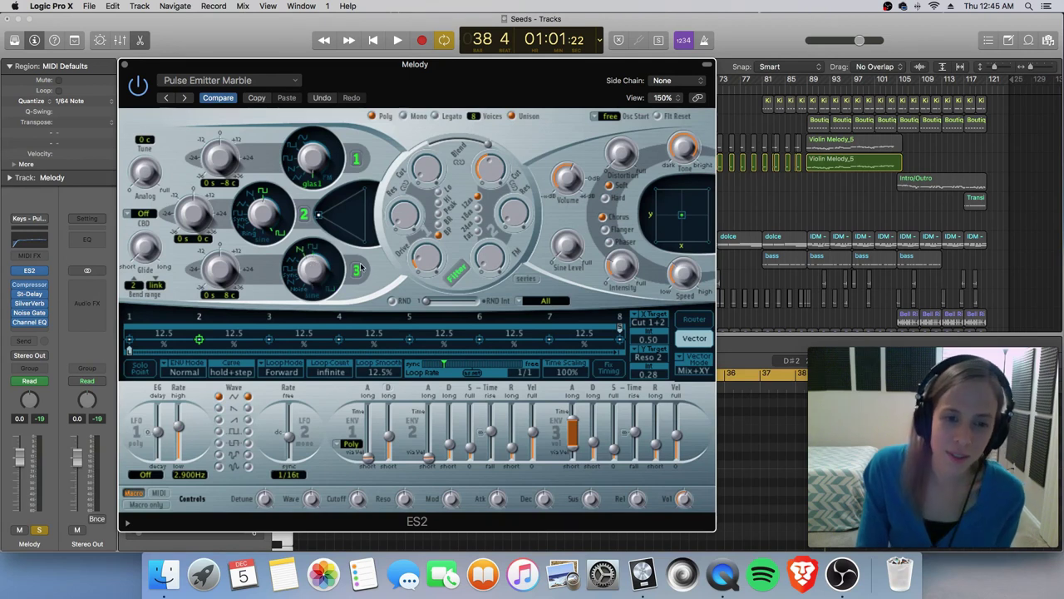
{"action": "key", "text": "space"}
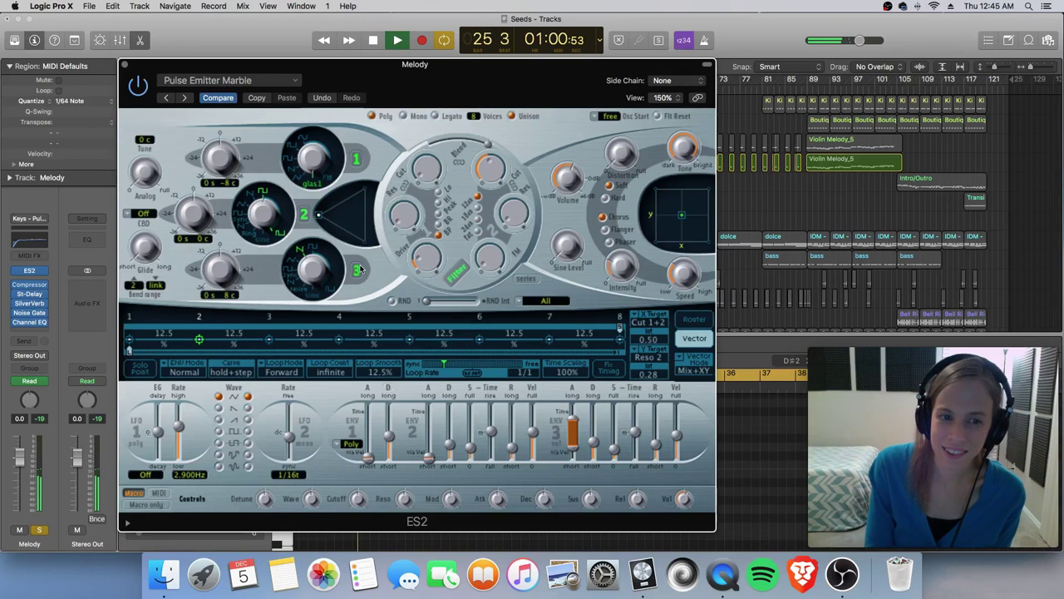
{"action": "key", "text": "space"}
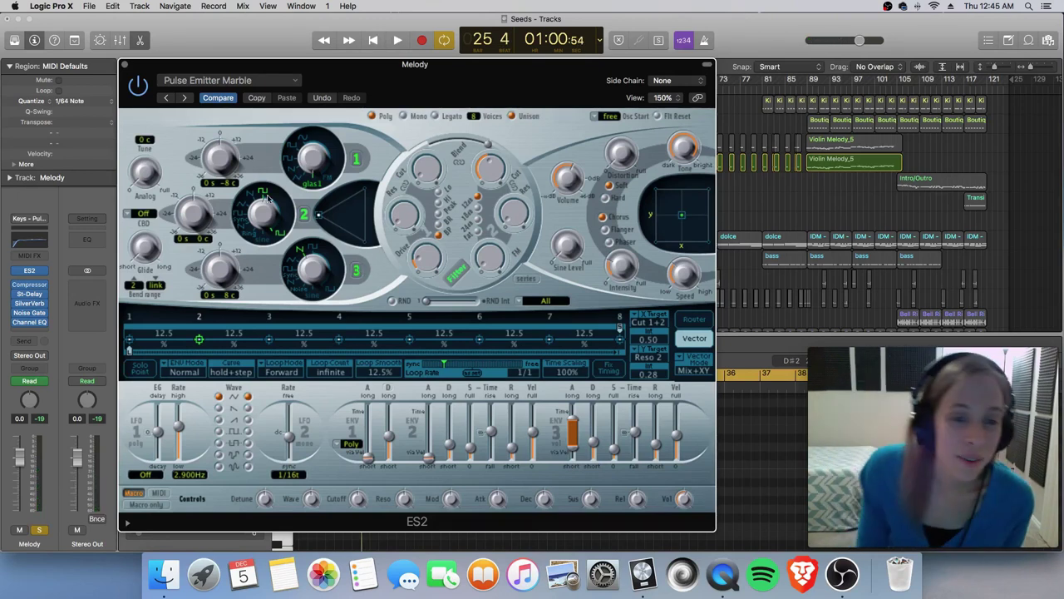
{"action": "left_click", "coordinate": [268, 340]}
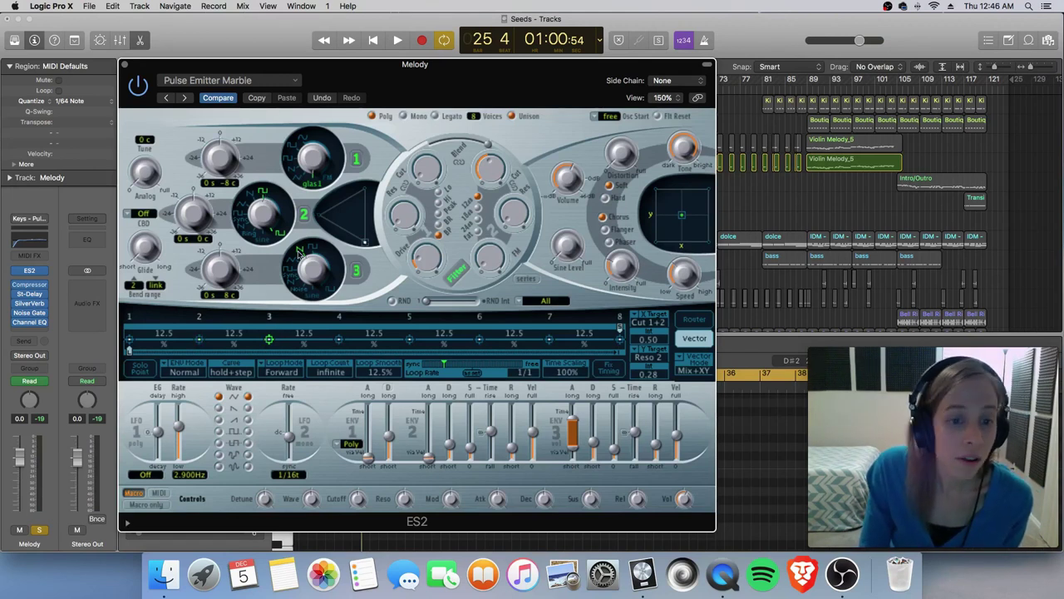
{"action": "left_click", "coordinate": [339, 340]}
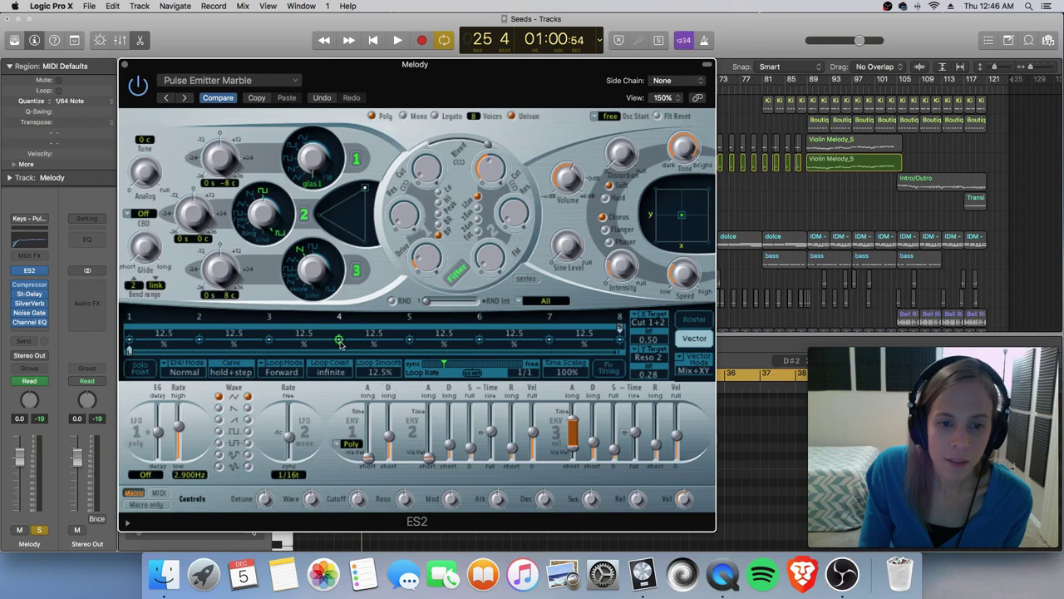
{"action": "left_click", "coordinate": [409, 342]}
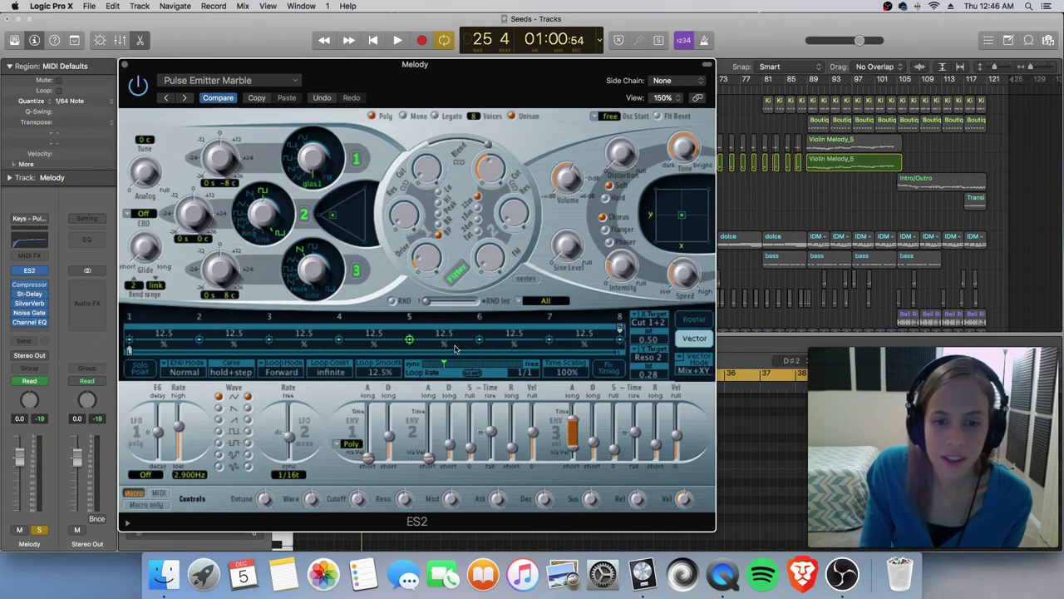
{"action": "left_click", "coordinate": [479, 341]}
{"action": "left_click", "coordinate": [549, 340]}
{"action": "left_click", "coordinate": [619, 340]}
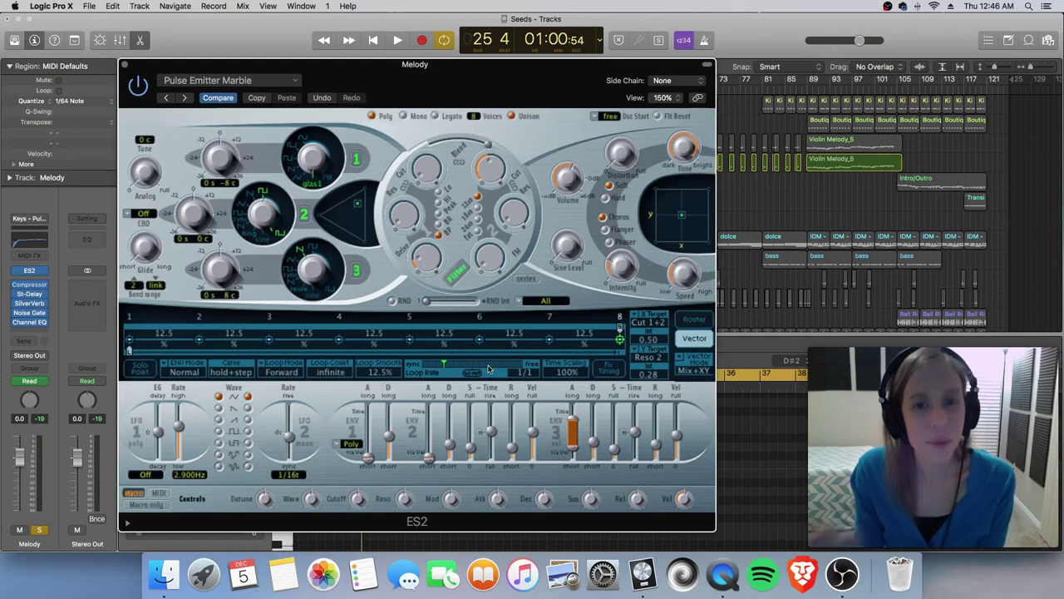
- Play the track while raising the vector envelope loop rate to 1/64, then stop
{"action": "key", "text": "space"}
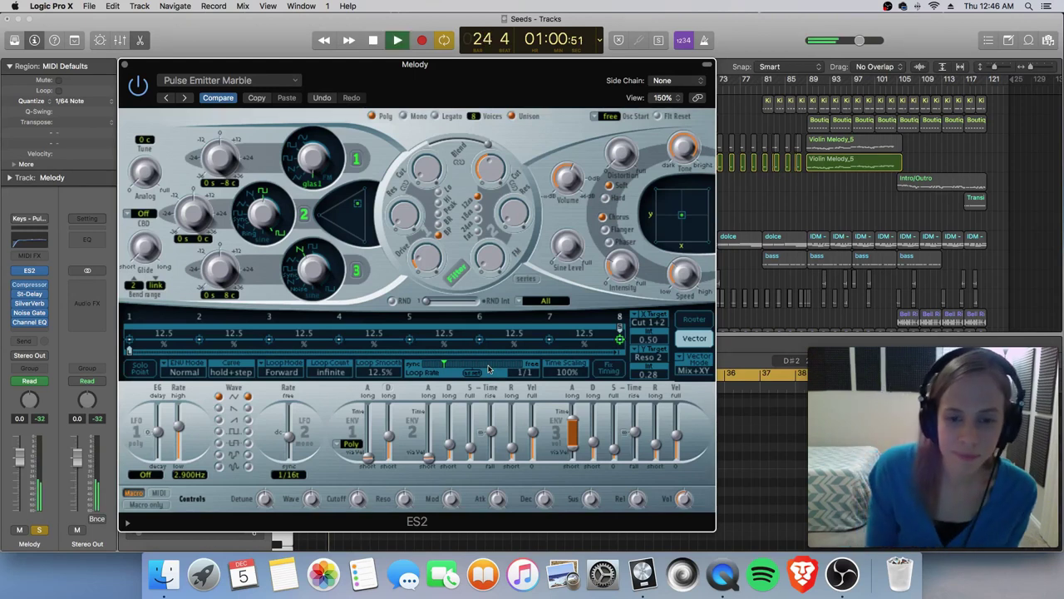
{"action": "left_click_drag", "start_coordinate": [446, 364], "coordinate": [468, 368]}
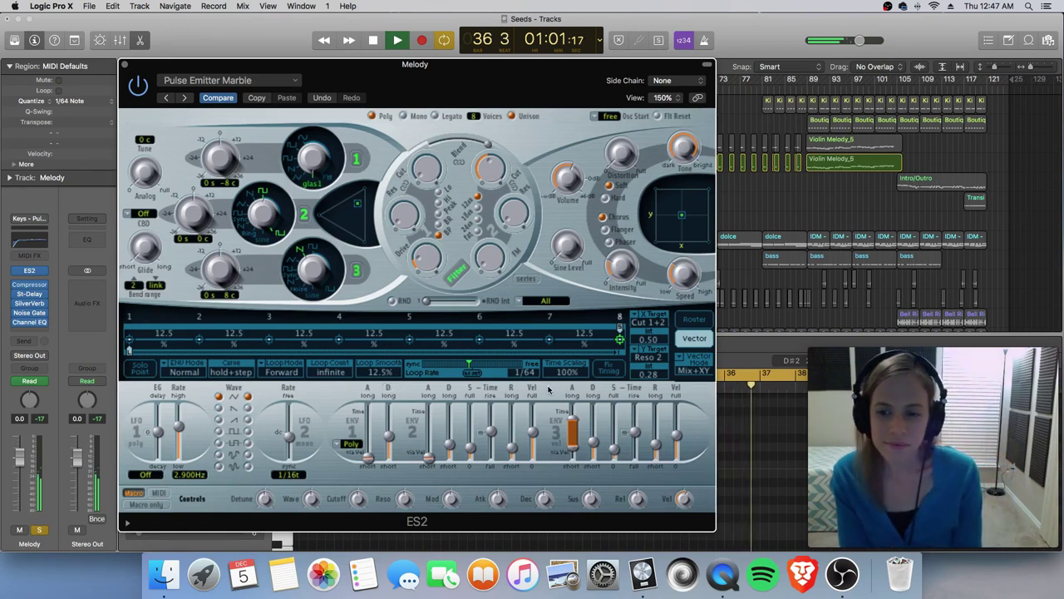
{"action": "key", "text": "space"}
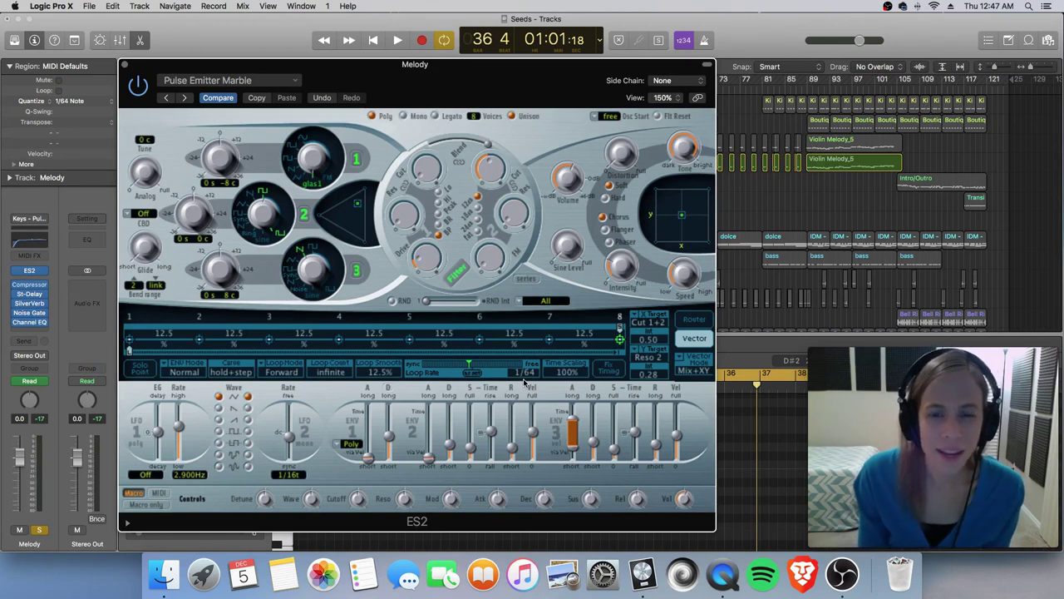
- Show tempo, time signature and key in the LCD, and audition the vector loop rate at 1/1
{"action": "left_click", "coordinate": [600, 40]}
{"action": "left_click", "coordinate": [601, 38]}
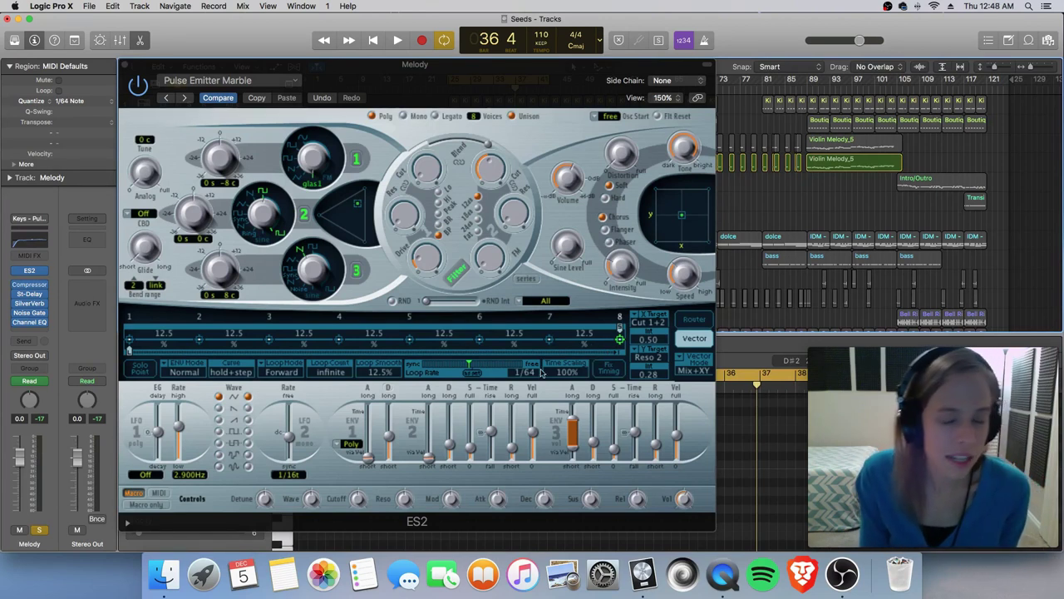
{"action": "left_click_drag", "start_coordinate": [489, 367], "coordinate": [443, 362]}
{"action": "key", "text": "space"}
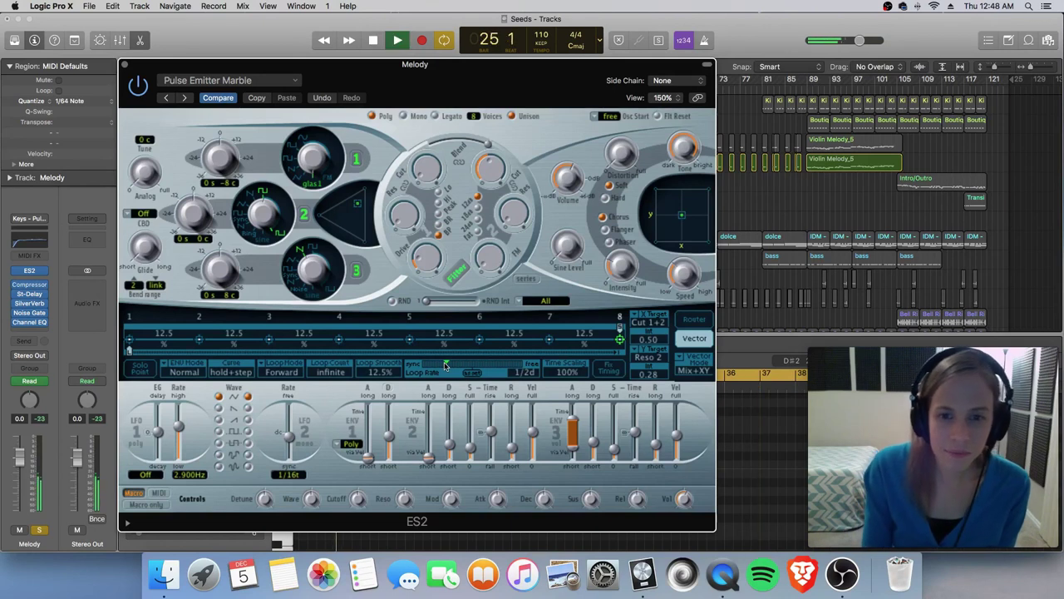
{"action": "left_click_drag", "start_coordinate": [444, 362], "coordinate": [443, 366]}
{"action": "key", "text": "space"}
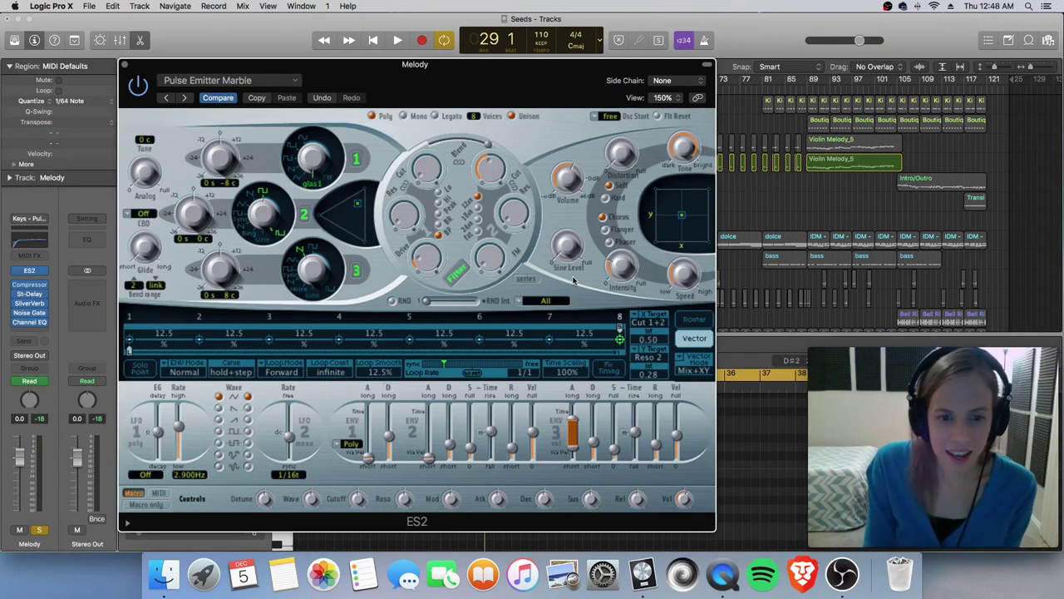
{"action": "left_click", "coordinate": [282, 375]}
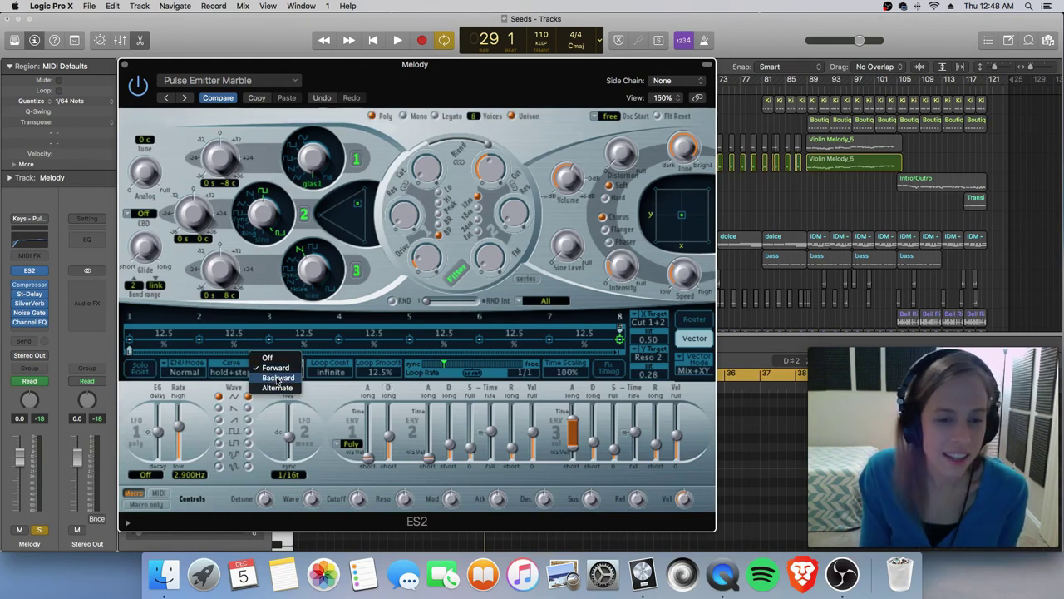
{"action": "left_click", "coordinate": [277, 371]}
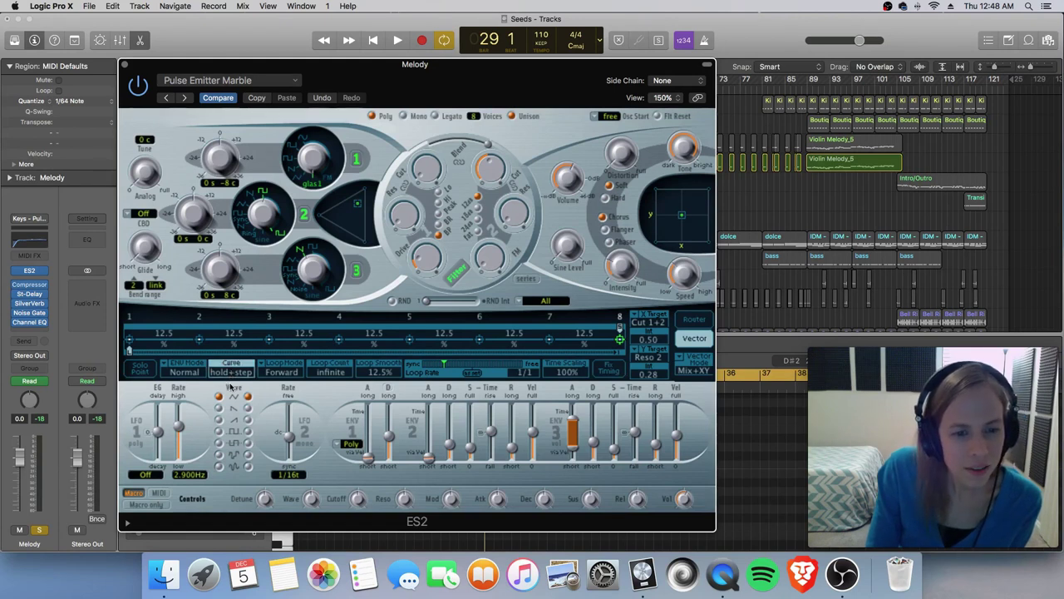
- Cycle the vector envelope curve from convx1 to convx3, then audition it
{"action": "left_click_drag", "start_coordinate": [232, 374], "coordinate": [231, 335]}
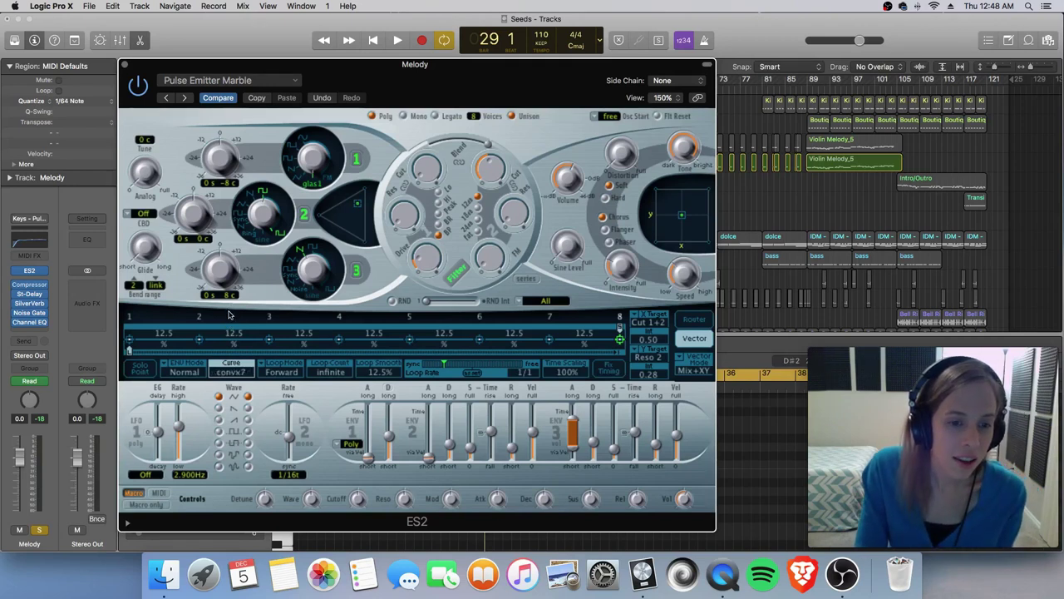
{"action": "mouse_move", "coordinate": [231, 315]}
{"action": "left_mouse_down"}
{"action": "mouse_move", "coordinate": [230, 343]}
{"action": "mouse_move", "coordinate": [230, 301]}
{"action": "left_mouse_up"}
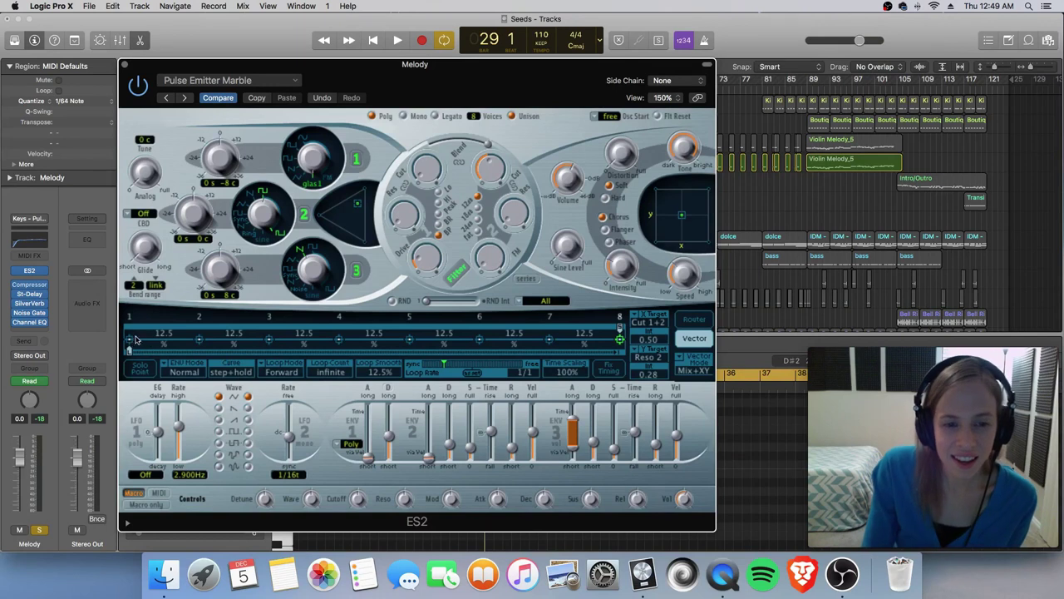
{"action": "left_click_drag", "start_coordinate": [232, 378], "coordinate": [233, 390]}
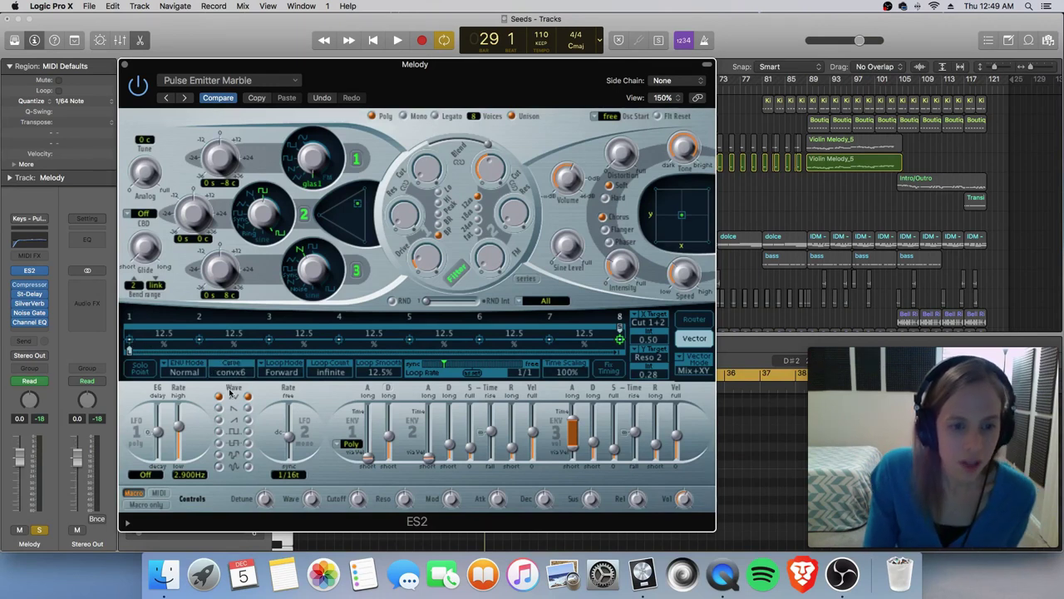
{"action": "key", "text": "space"}
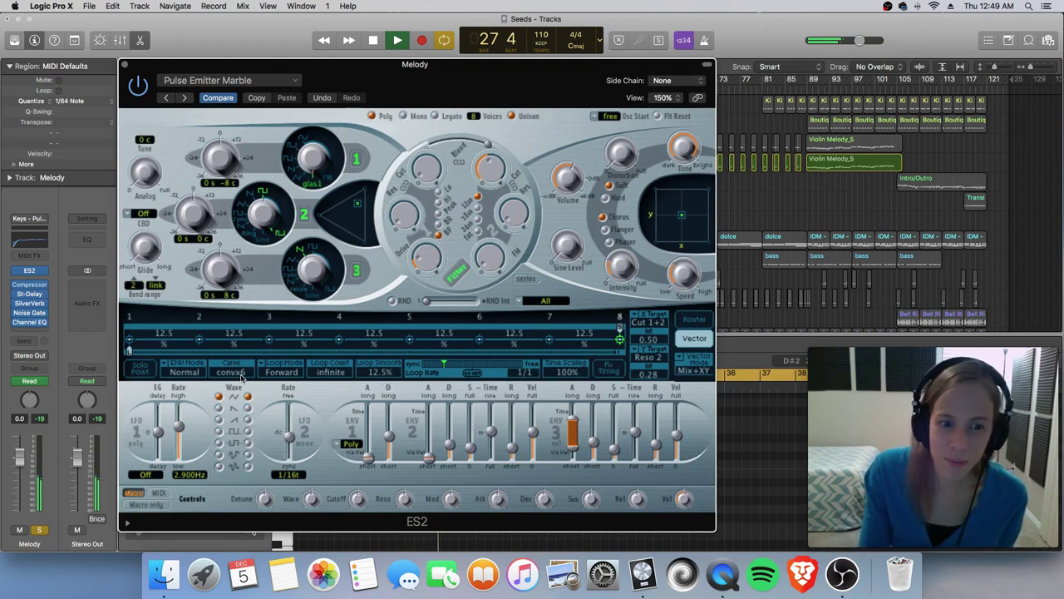
{"action": "key", "text": "space"}
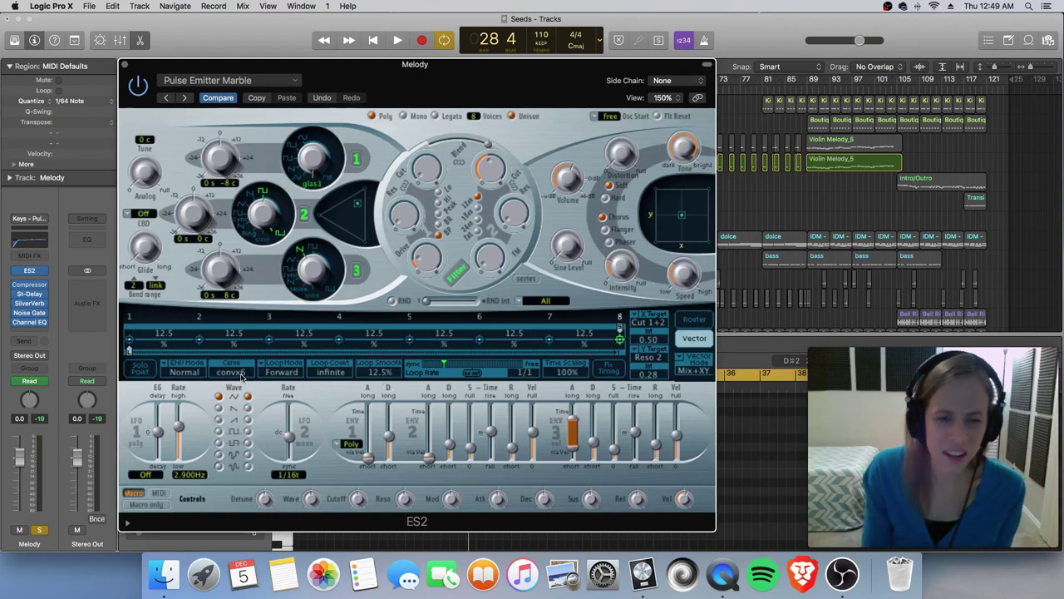
- Play the patch while switching the vector curve to convx2, then stop
{"action": "key", "text": "space"}
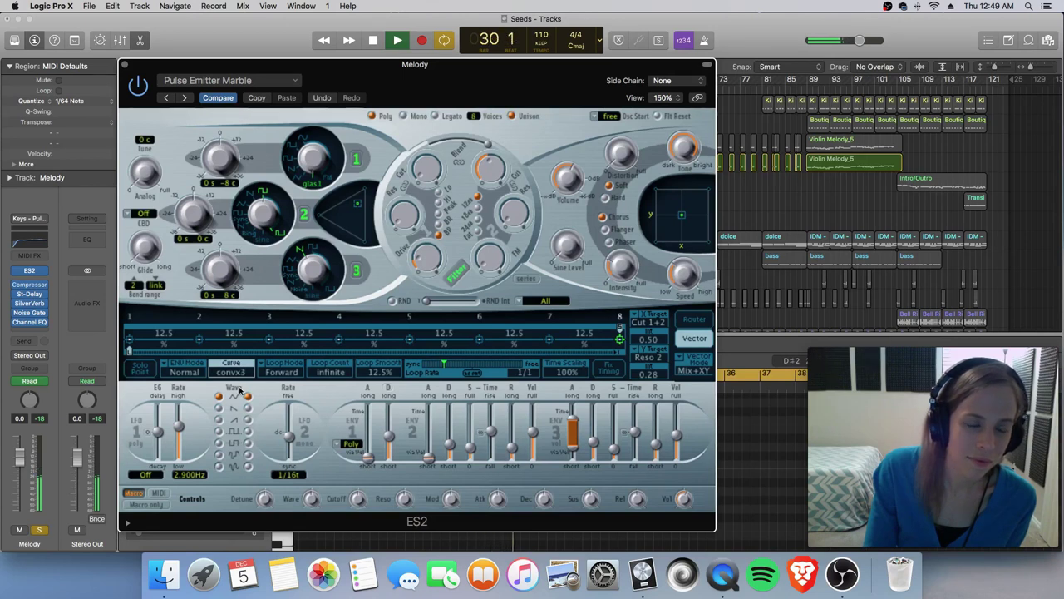
{"action": "left_click_drag", "start_coordinate": [239, 390], "coordinate": [240, 396]}
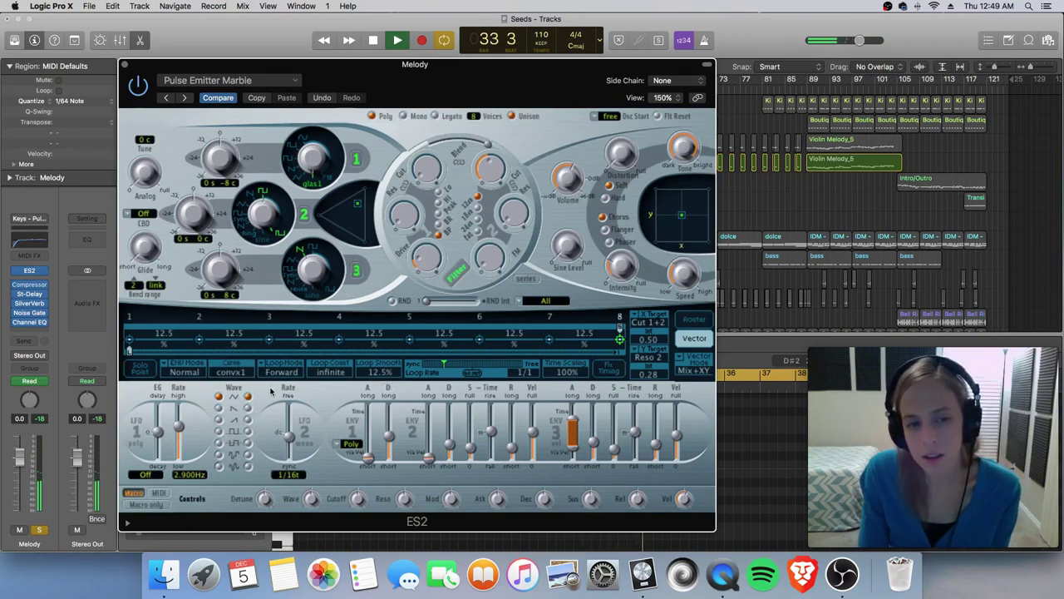
{"action": "key", "text": "space"}
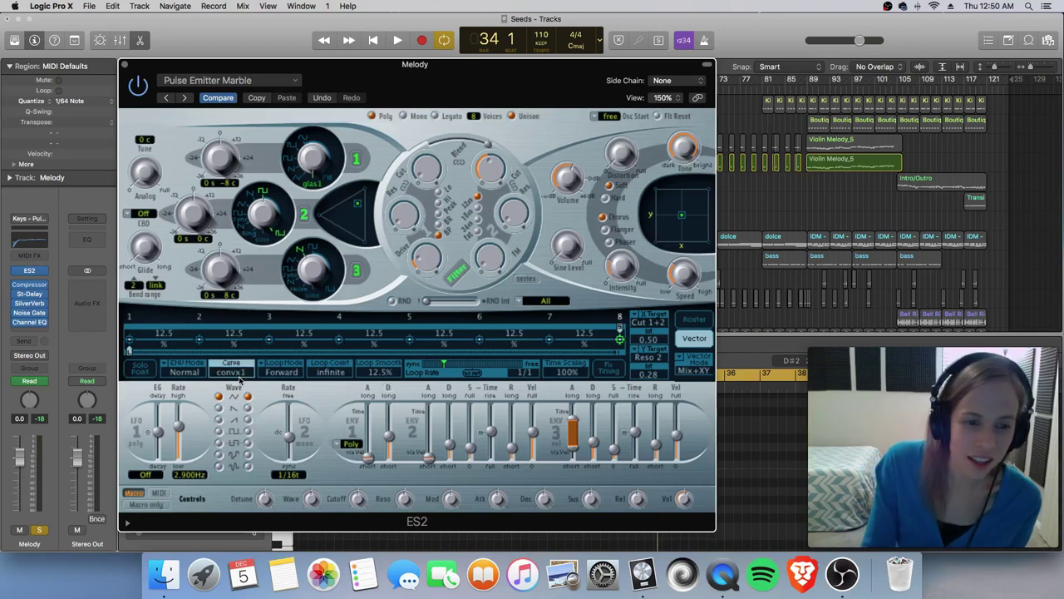
- Set the vector curve to step+hold and audition it
{"action": "left_click_drag", "start_coordinate": [239, 371], "coordinate": [236, 335]}
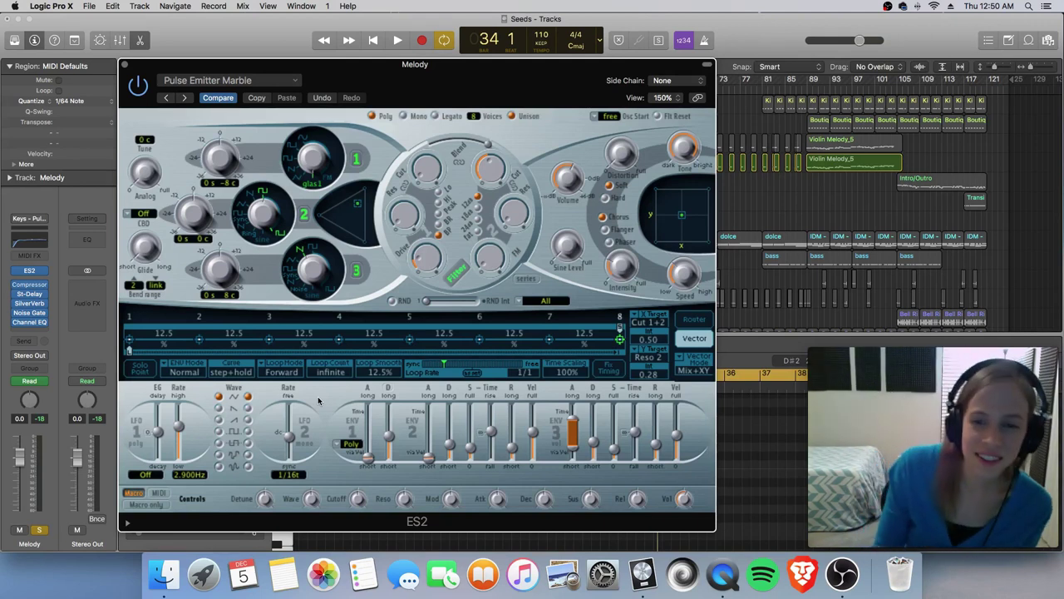
{"action": "key", "text": "space"}
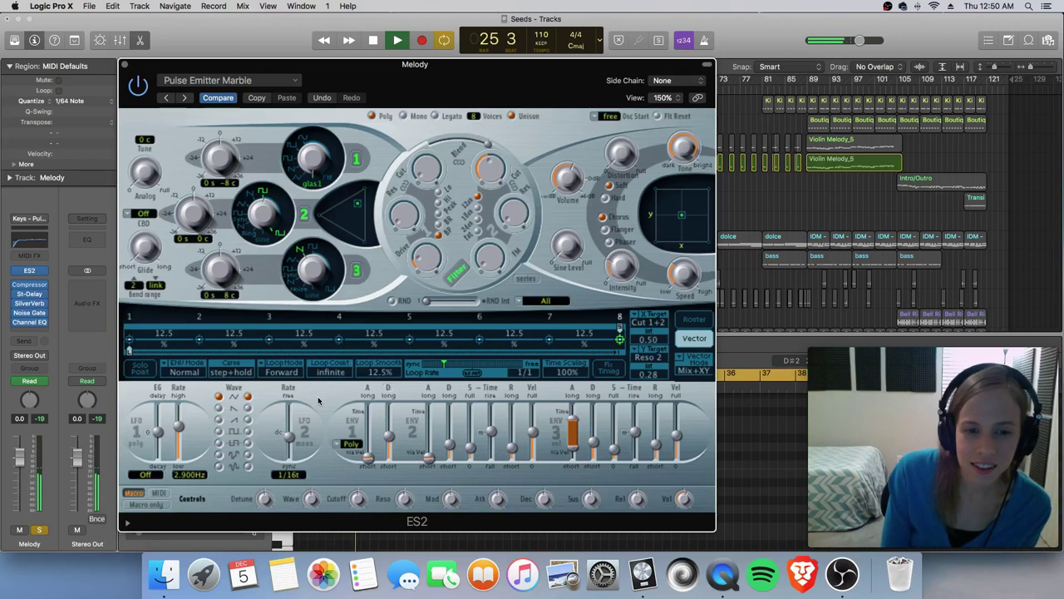
{"action": "key", "text": "space"}
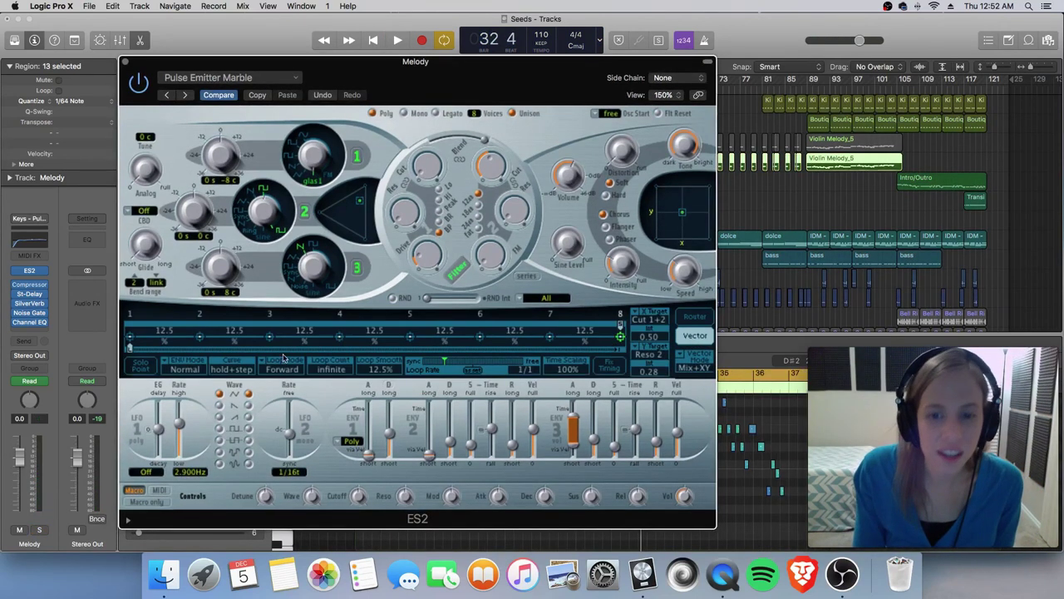
- Step back through the vector envelope points to the first point
{"action": "left_click", "coordinate": [549, 337]}
{"action": "left_click", "coordinate": [480, 336]}
{"action": "left_click", "coordinate": [410, 336]}
{"action": "left_click", "coordinate": [339, 337]}
{"action": "left_click", "coordinate": [269, 337]}
{"action": "left_click", "coordinate": [200, 337]}
{"action": "left_click", "coordinate": [131, 337]}
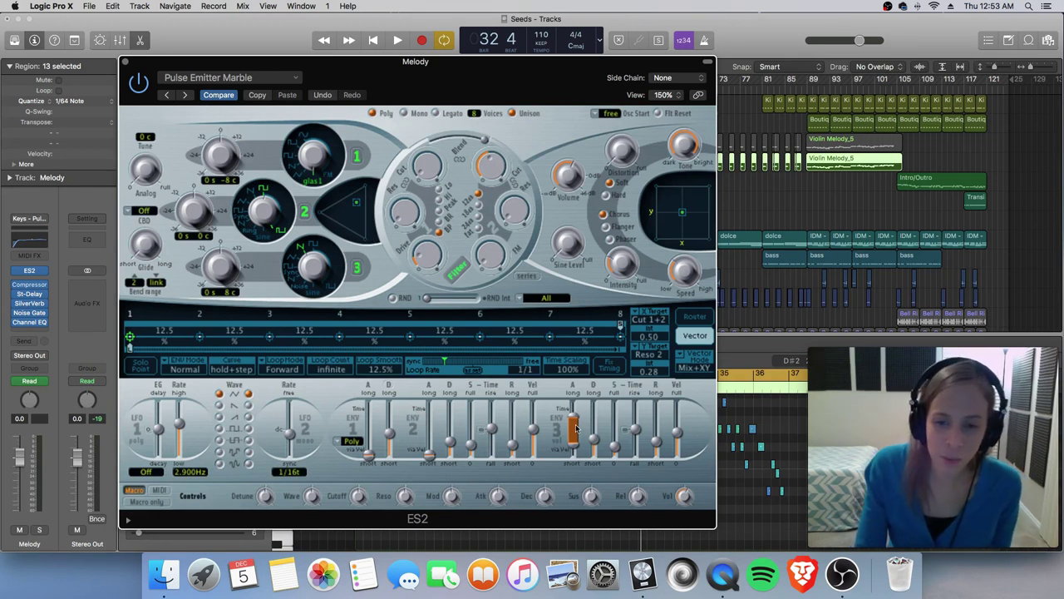
- Adjust envelope 3's attack while playback runs
{"action": "left_click_drag", "start_coordinate": [577, 428], "coordinate": [573, 447]}
{"action": "key", "text": "space"}
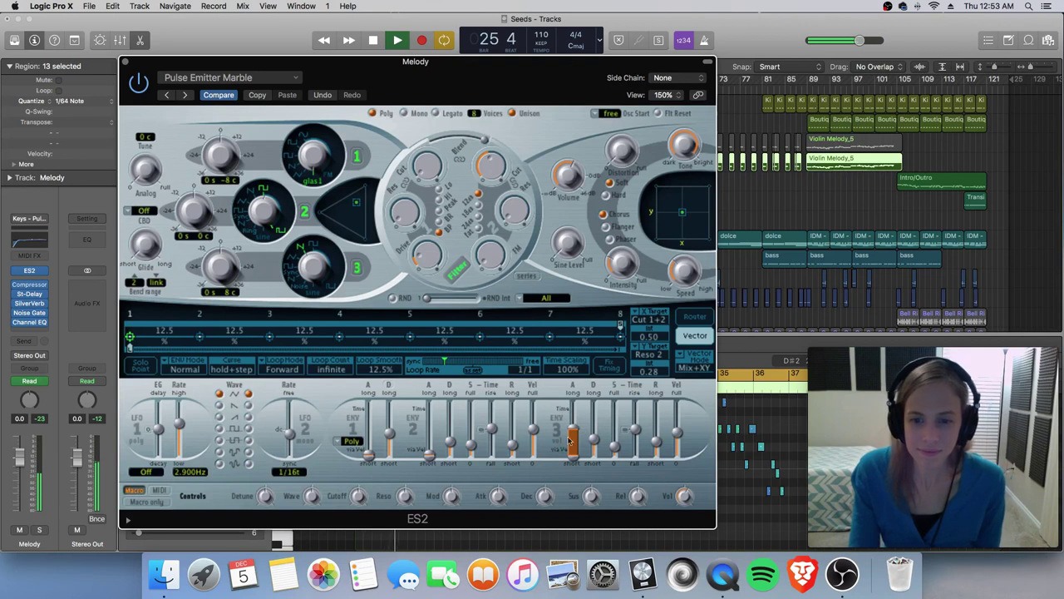
{"action": "left_click_drag", "start_coordinate": [573, 441], "coordinate": [576, 448]}
- Check envelope 3's decay and raise its sustain slightly
{"action": "left_click", "coordinate": [595, 447]}
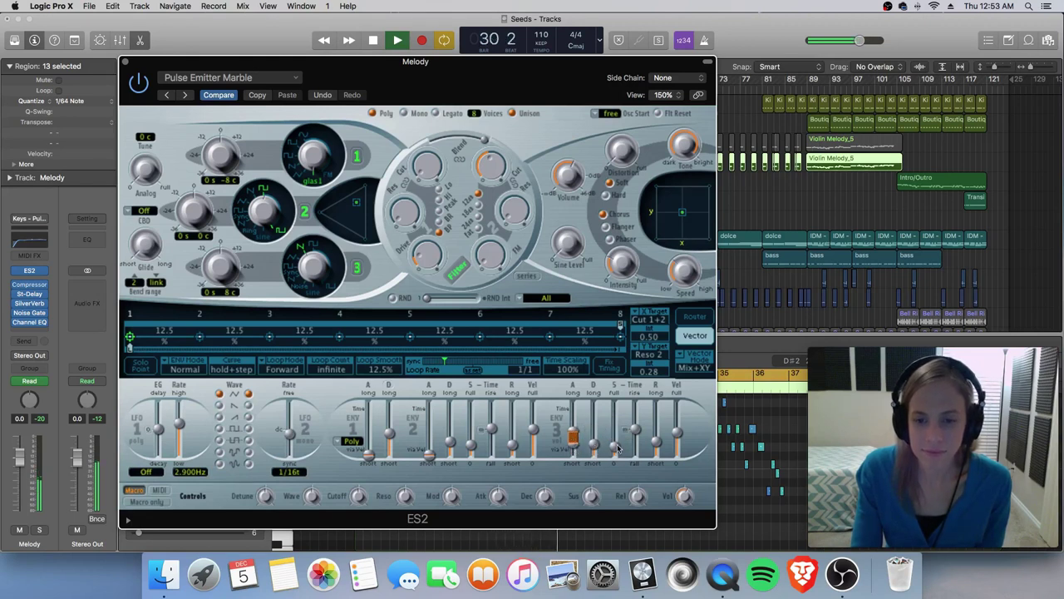
{"action": "left_click", "coordinate": [616, 449]}
{"action": "left_click", "coordinate": [595, 452]}
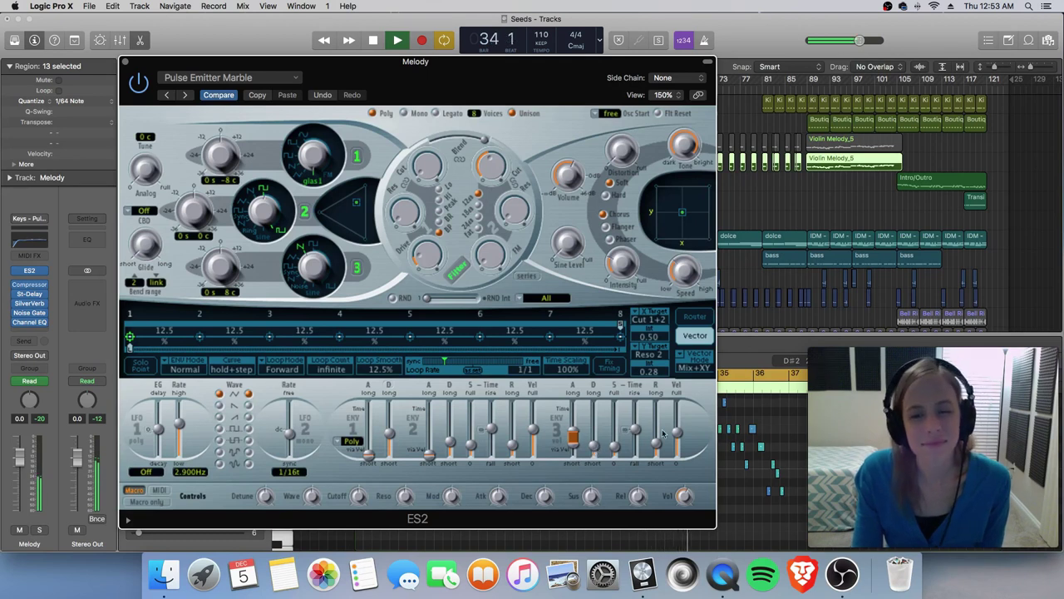
{"action": "left_click", "coordinate": [615, 428]}
{"action": "left_click_drag", "start_coordinate": [615, 428], "coordinate": [616, 424]}
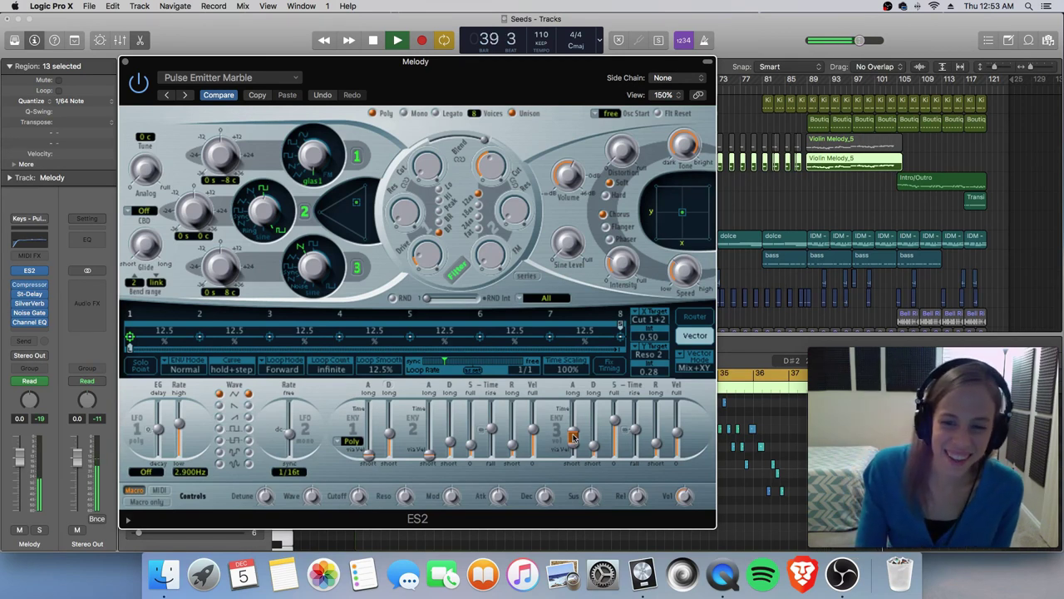
- Lengthen envelope 3's attack to about 2900 ms, stop playback, then pull it toward 500 ms
{"action": "left_click_drag", "start_coordinate": [573, 436], "coordinate": [573, 416]}
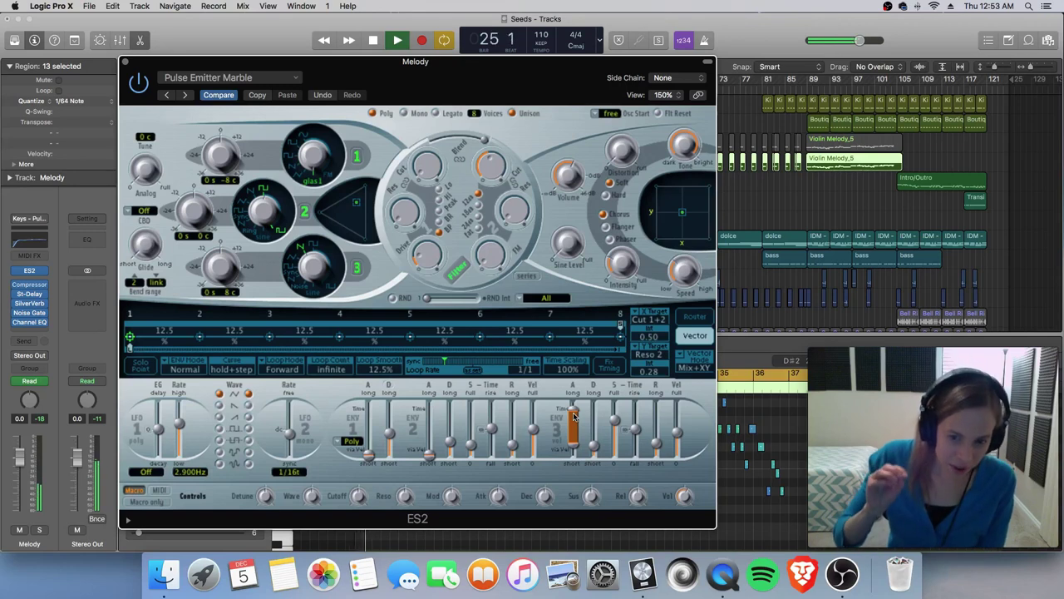
{"action": "key", "text": "space"}
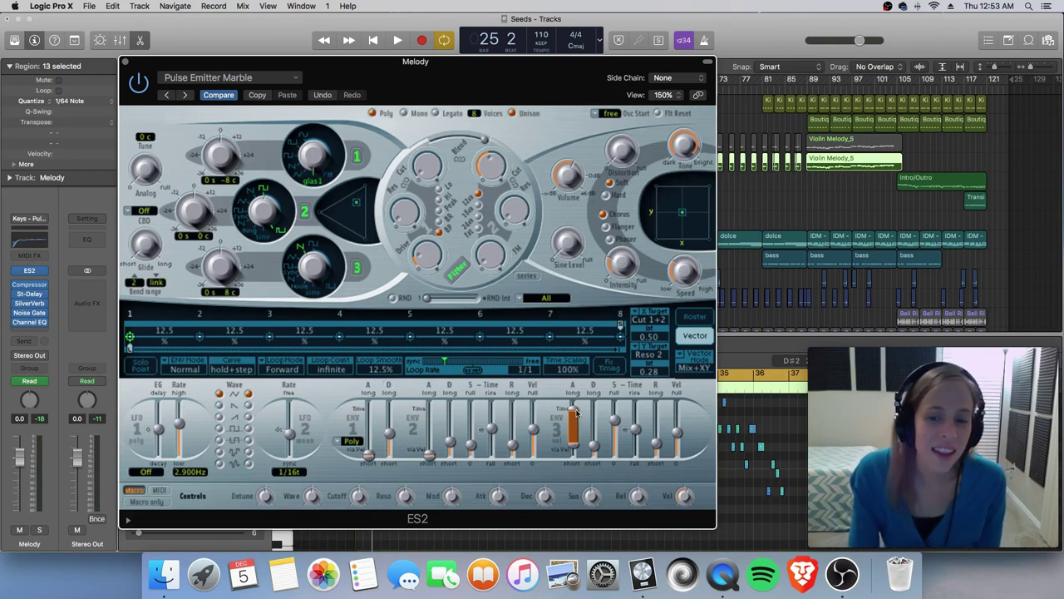
{"action": "mouse_move", "coordinate": [578, 414]}
{"action": "left_mouse_down"}
{"action": "mouse_move", "coordinate": [573, 430]}
{"action": "mouse_move", "coordinate": [575, 414]}
{"action": "left_mouse_up"}
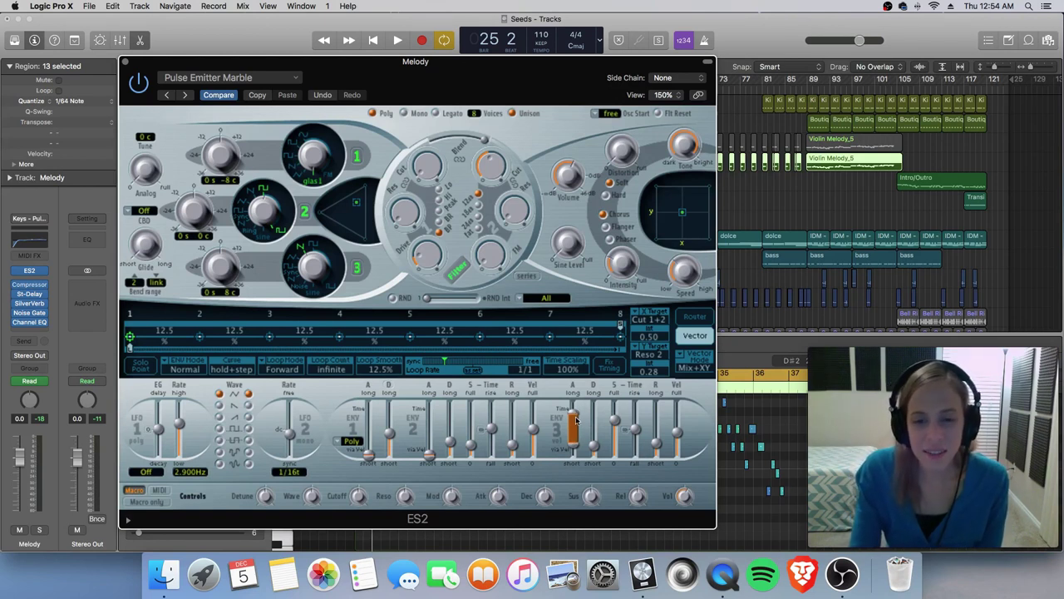
- Trim envelope 3's attack to 440 ms, then play while adjusting envelope 2's attack and sustain
{"action": "left_click_drag", "start_coordinate": [575, 417], "coordinate": [574, 439]}
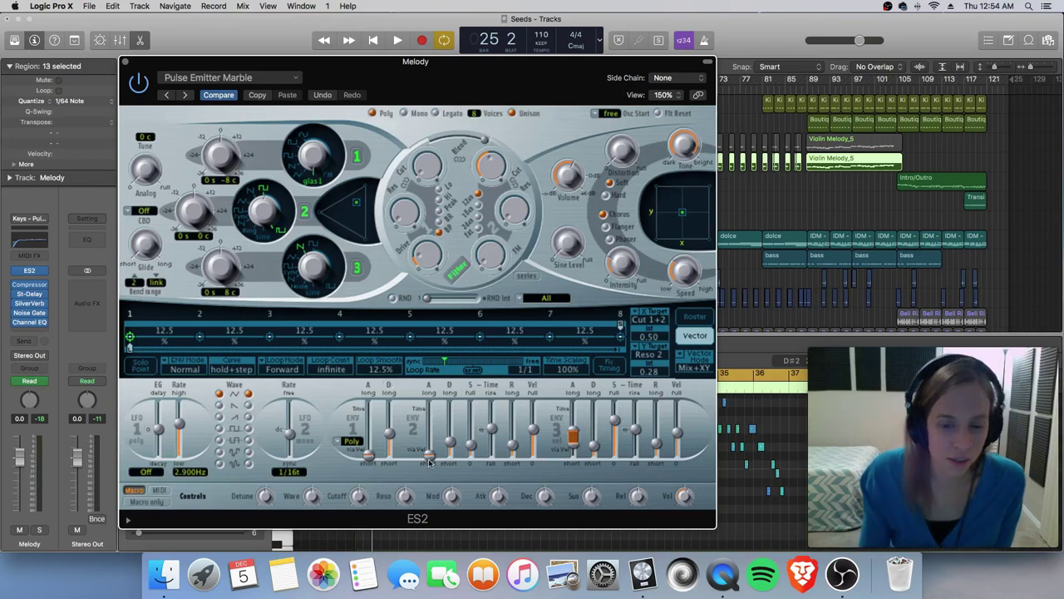
{"action": "key", "text": "space"}
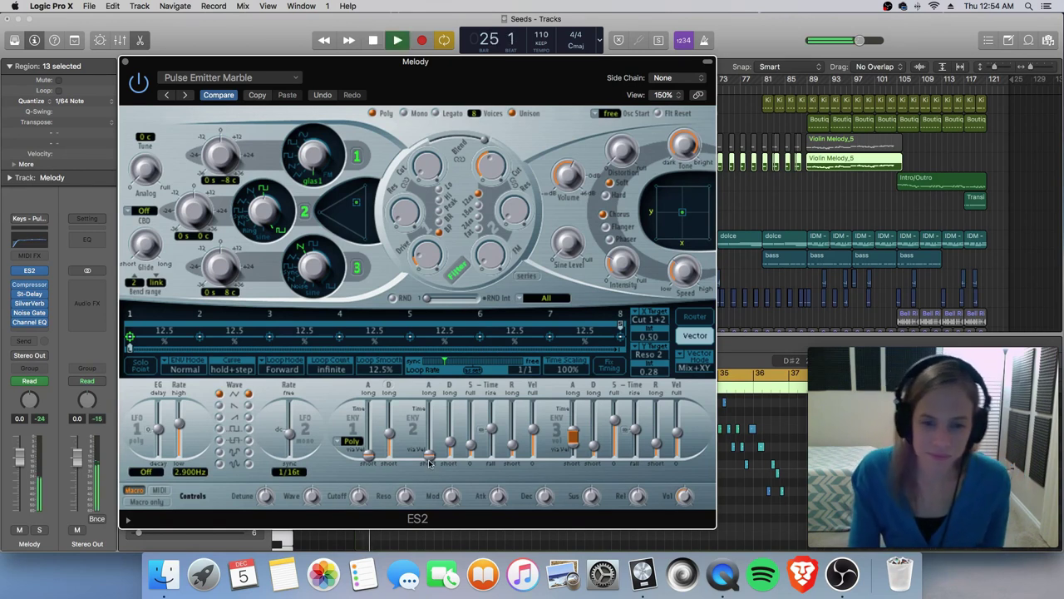
{"action": "left_click_drag", "start_coordinate": [429, 462], "coordinate": [430, 411]}
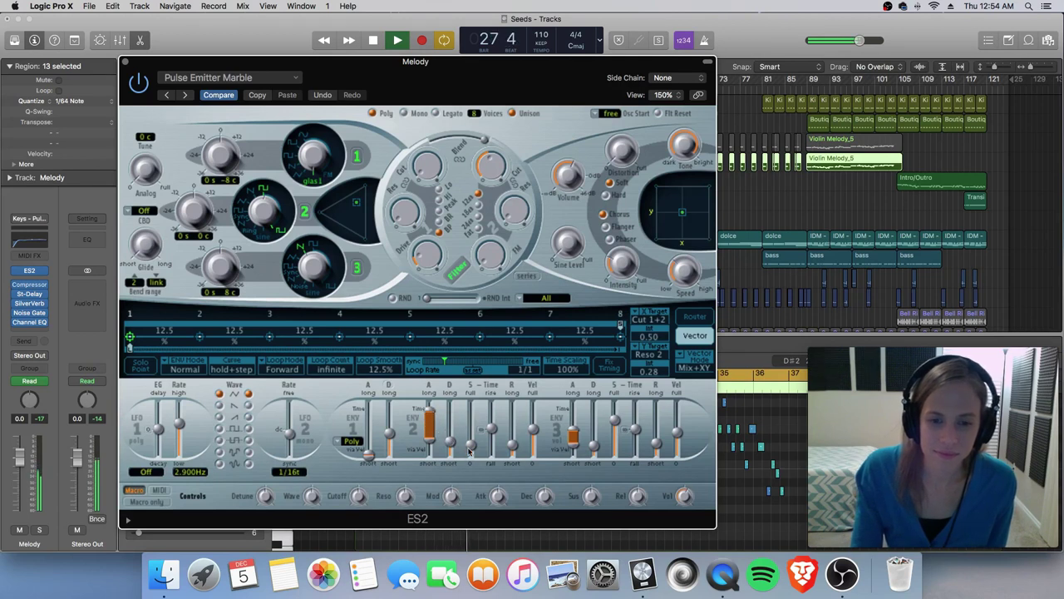
{"action": "left_click_drag", "start_coordinate": [471, 447], "coordinate": [470, 411]}
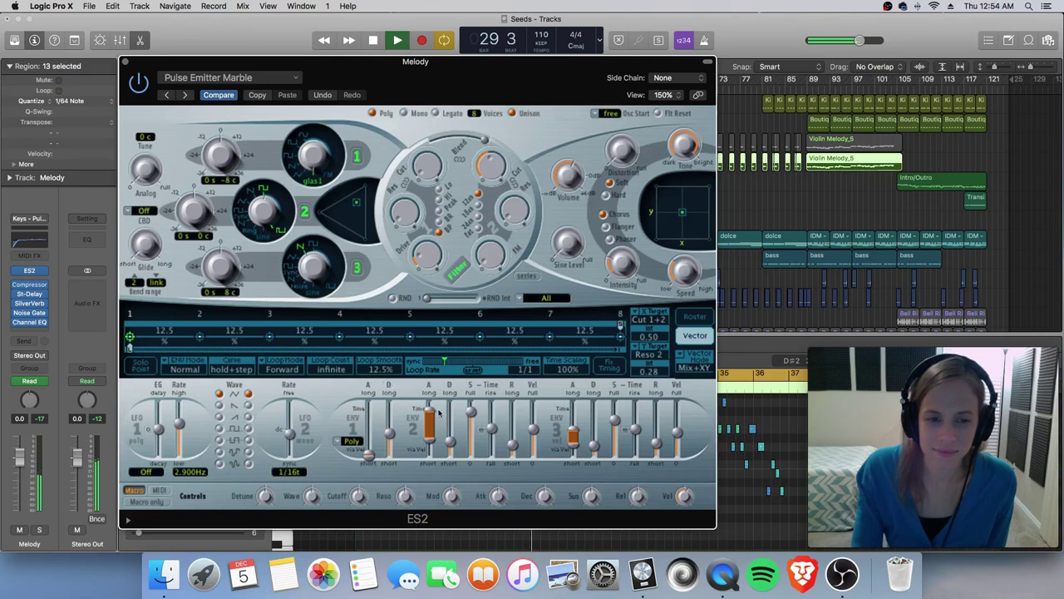
{"action": "left_click_drag", "start_coordinate": [470, 413], "coordinate": [469, 505]}
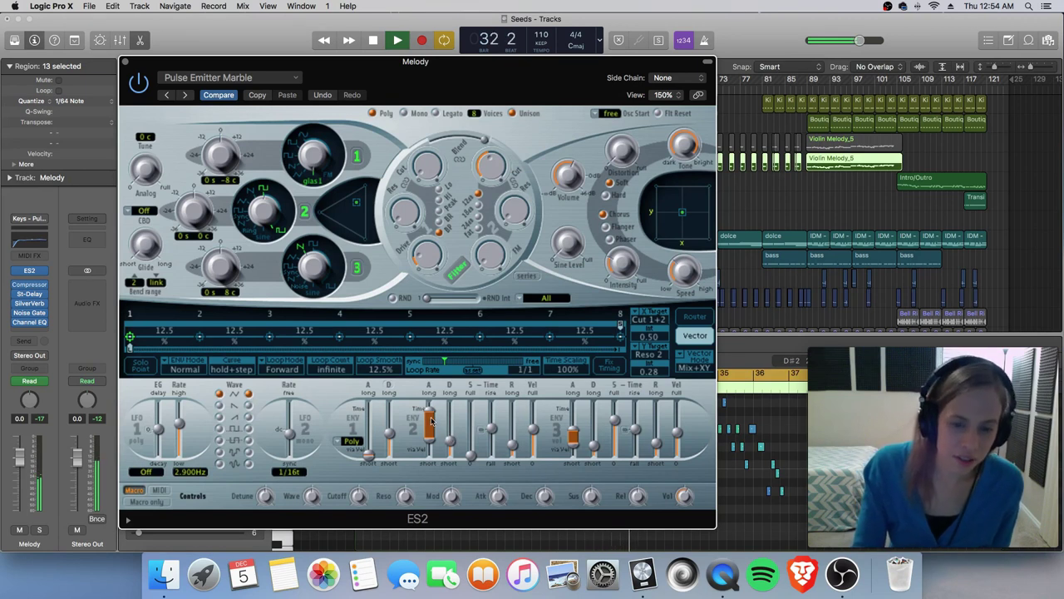
- Settle envelope 2's attack at 1800 ms and stop playback
{"action": "left_click_drag", "start_coordinate": [430, 426], "coordinate": [431, 414]}
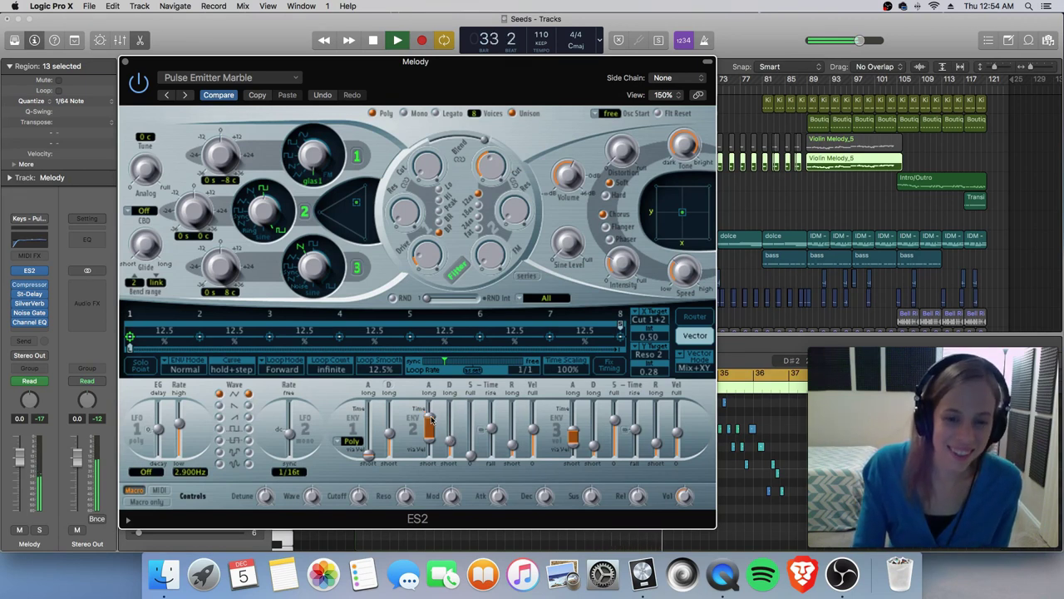
{"action": "left_click_drag", "start_coordinate": [431, 427], "coordinate": [430, 457]}
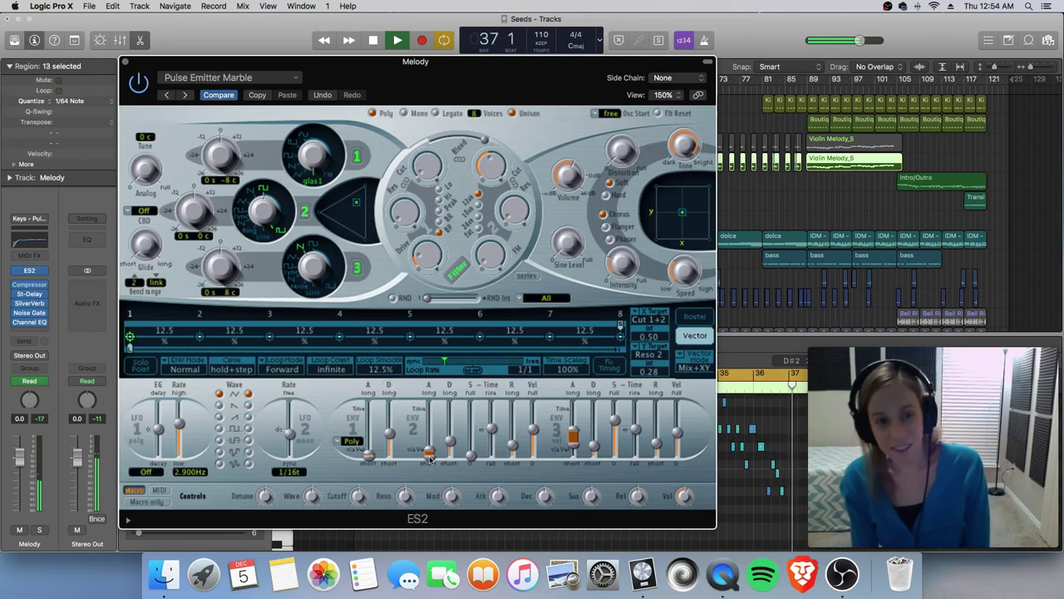
{"action": "key", "text": "space"}
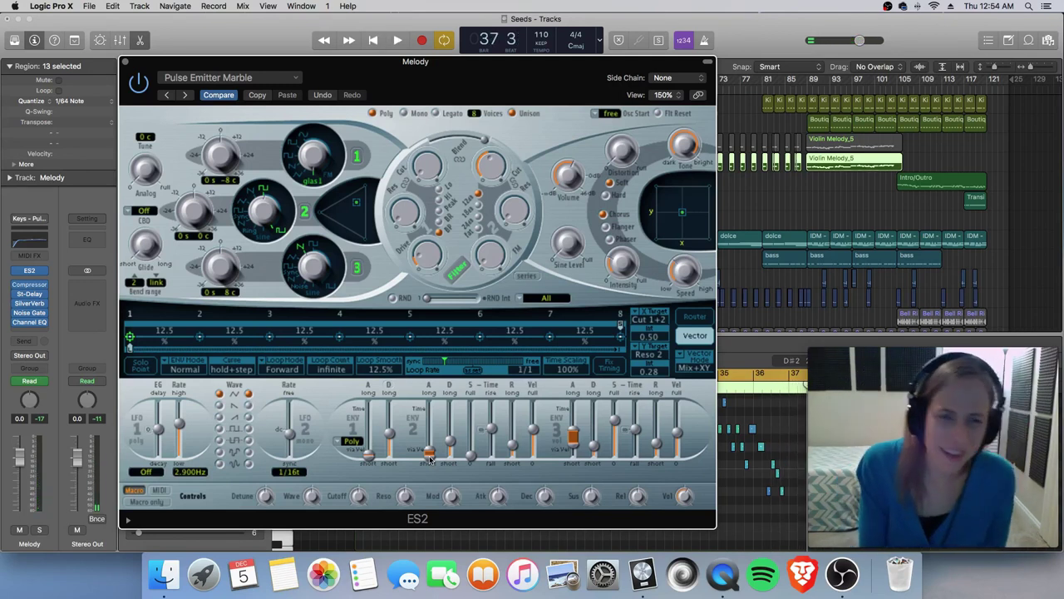
{"action": "key", "text": "space"}
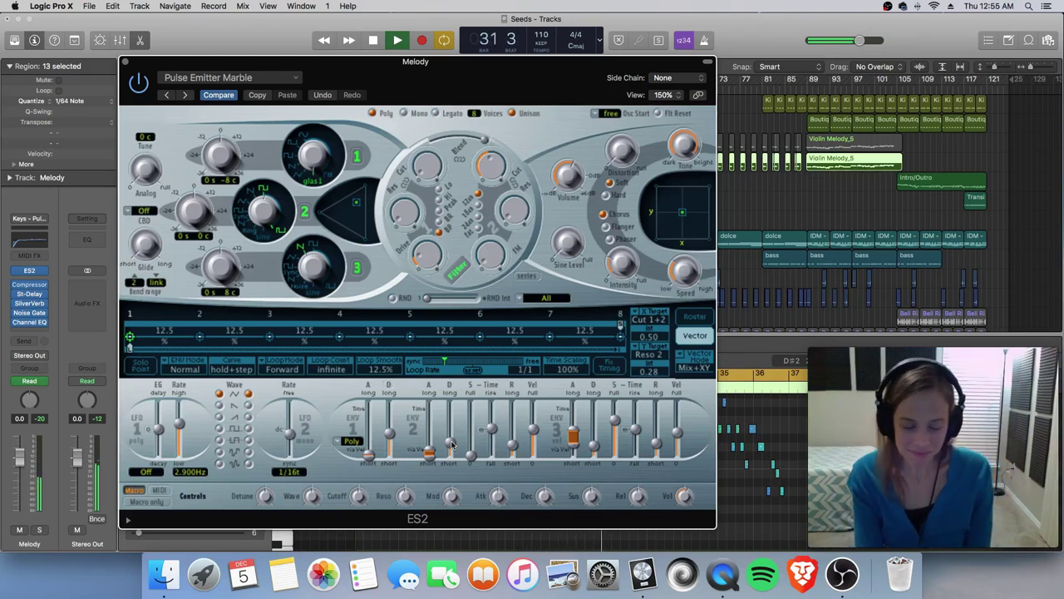
{"action": "key", "text": "space"}
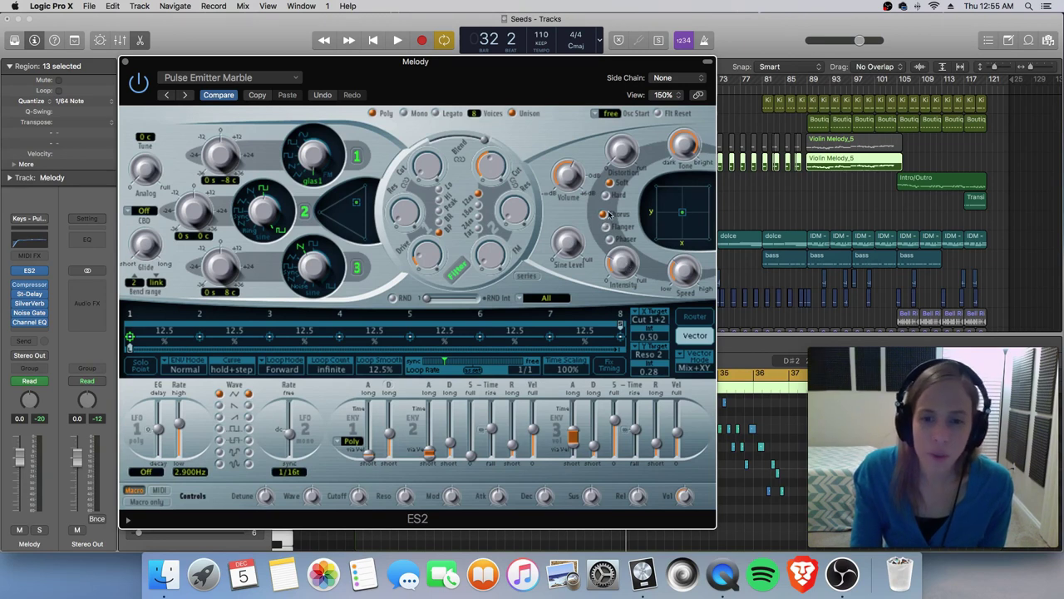
- Lower the ES2 chorus Speed knob to about 0.36 Hz
{"action": "mouse_move", "coordinate": [626, 264]}
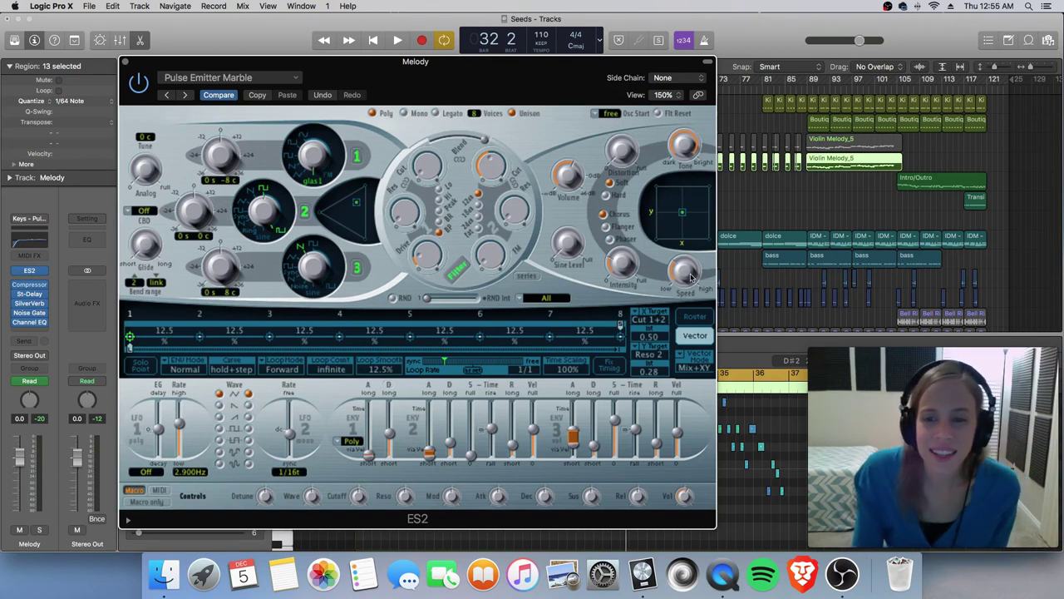
{"action": "mouse_move", "coordinate": [689, 277]}
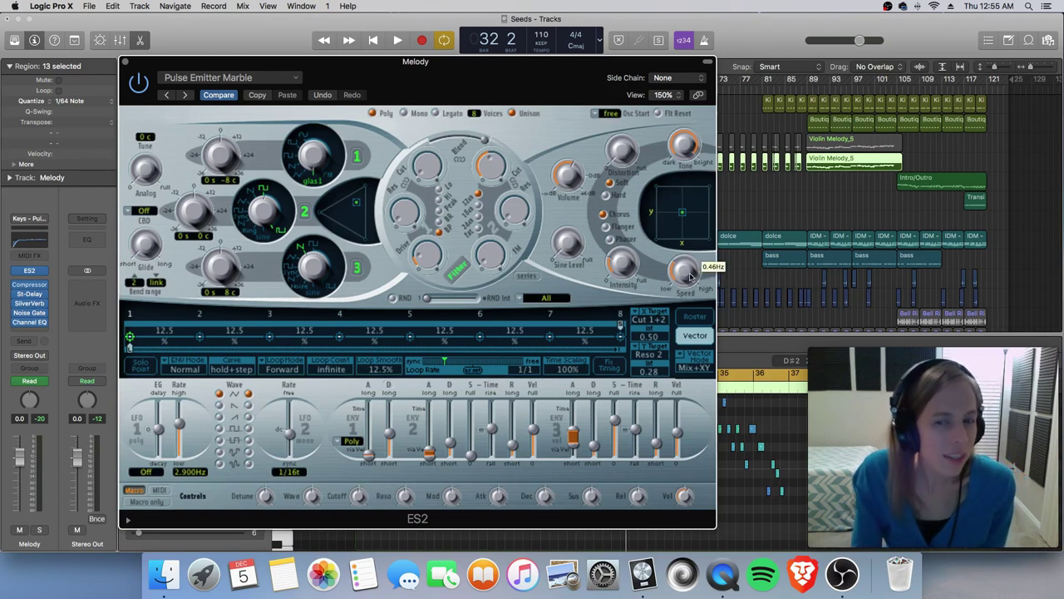
{"action": "left_click_drag", "start_coordinate": [688, 279], "coordinate": [686, 279]}
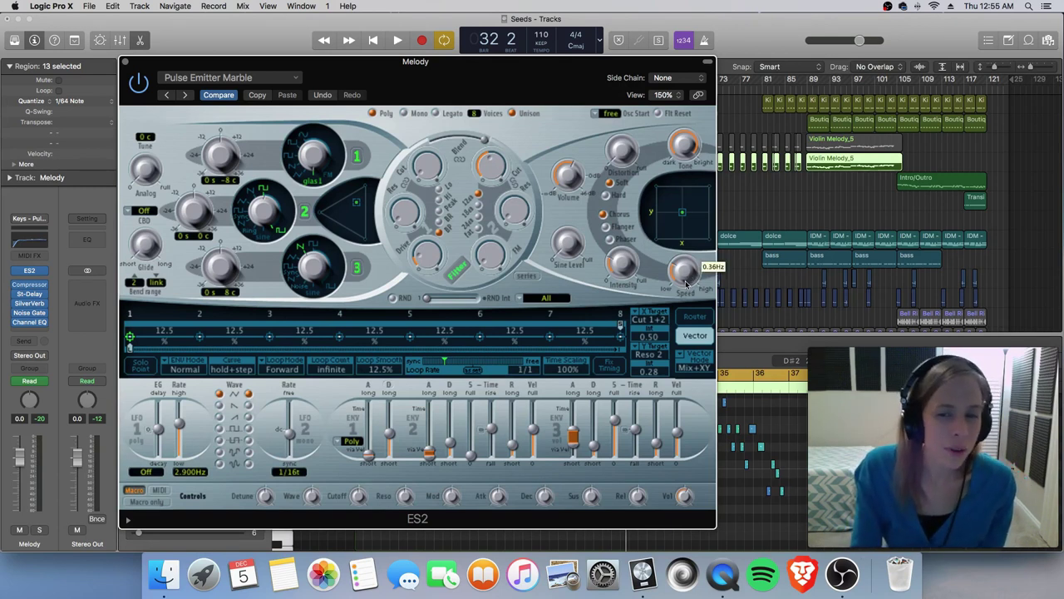